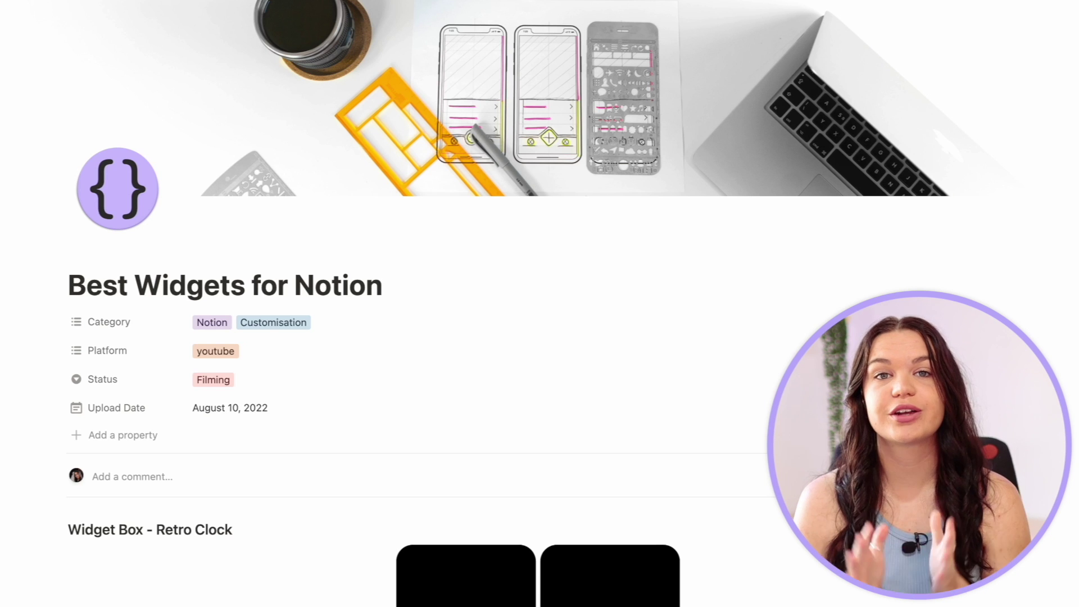
# Create a new Digital Retro Clock widget in Widgetbox.
pyautogui.scroll(-5, 540, 303)
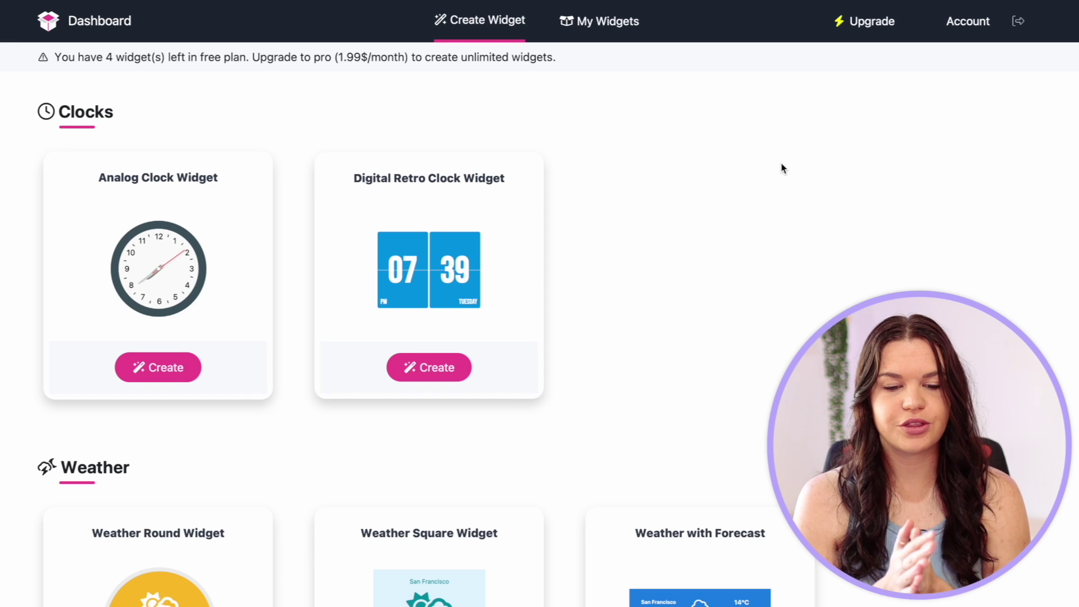
pyautogui.scroll(-10, 781, 169)
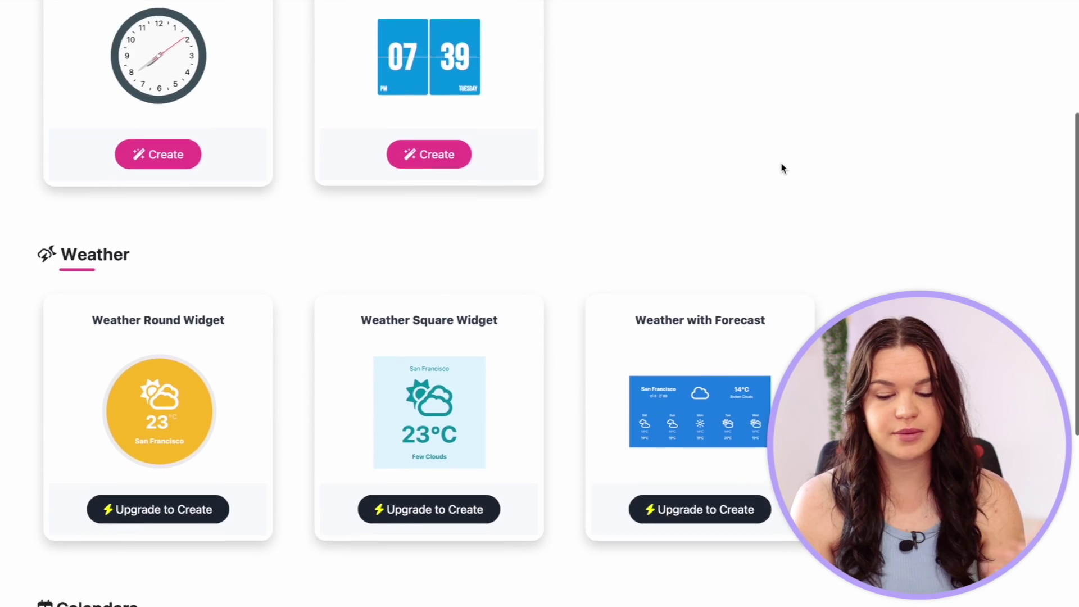
pyautogui.scroll(10, 781, 168)
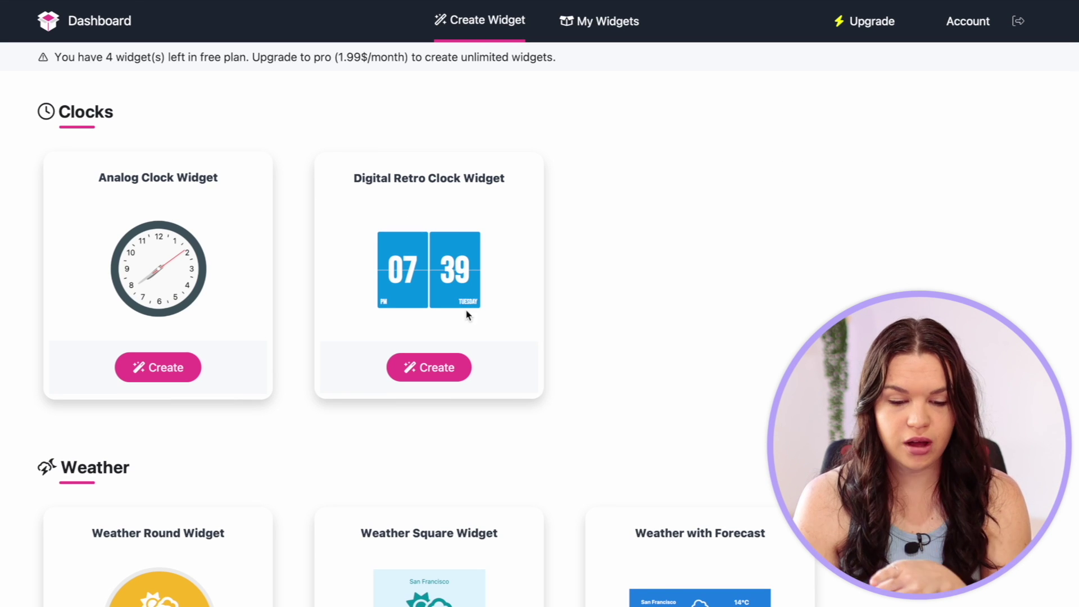
pyautogui.click(441, 369)
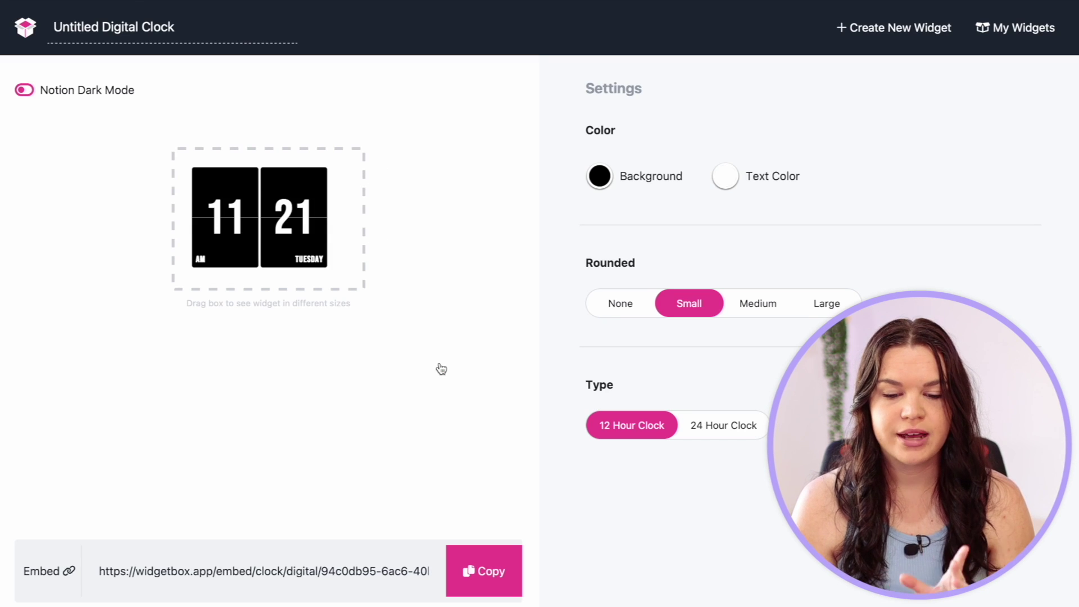
# After comparing purple and pink shades, set the clock background to light indigo.
pyautogui.click(609, 185)
pyautogui.click(666, 222)
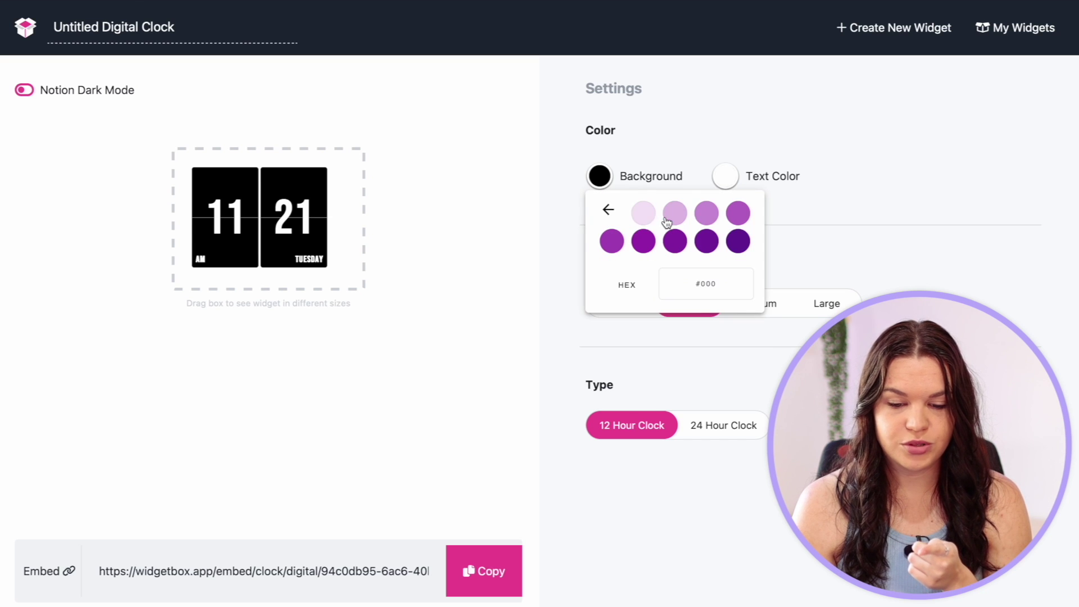
pyautogui.click(606, 210)
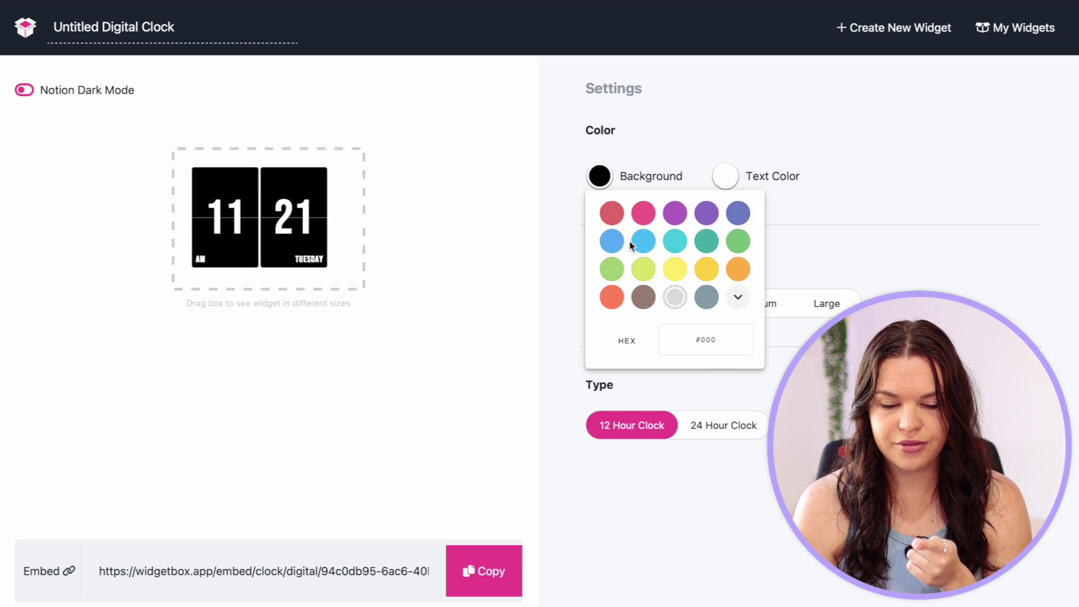
pyautogui.click(647, 218)
pyautogui.click(608, 210)
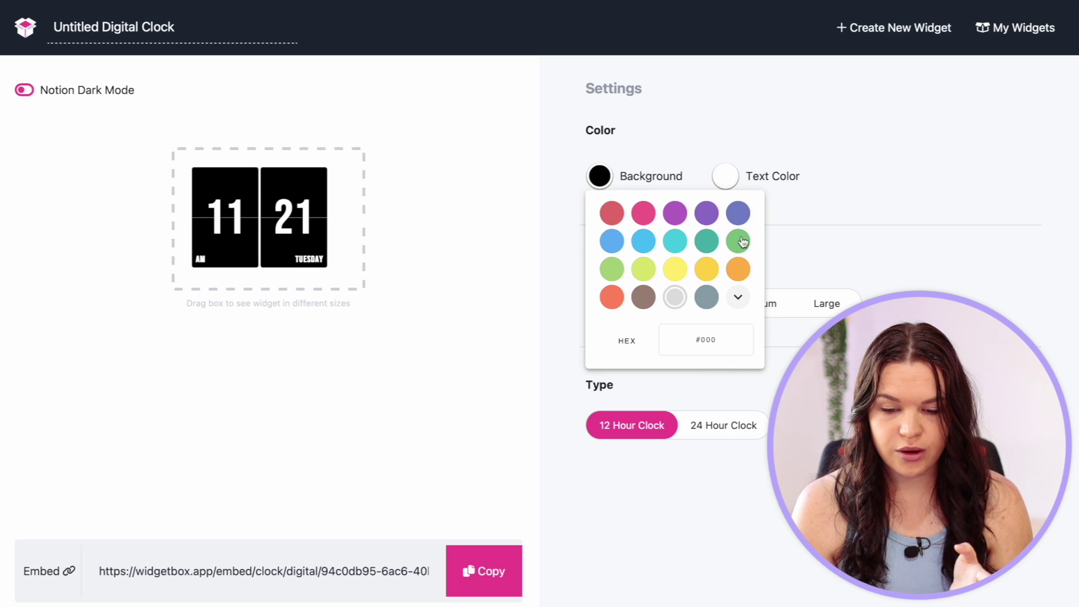
pyautogui.click(740, 216)
pyautogui.click(666, 218)
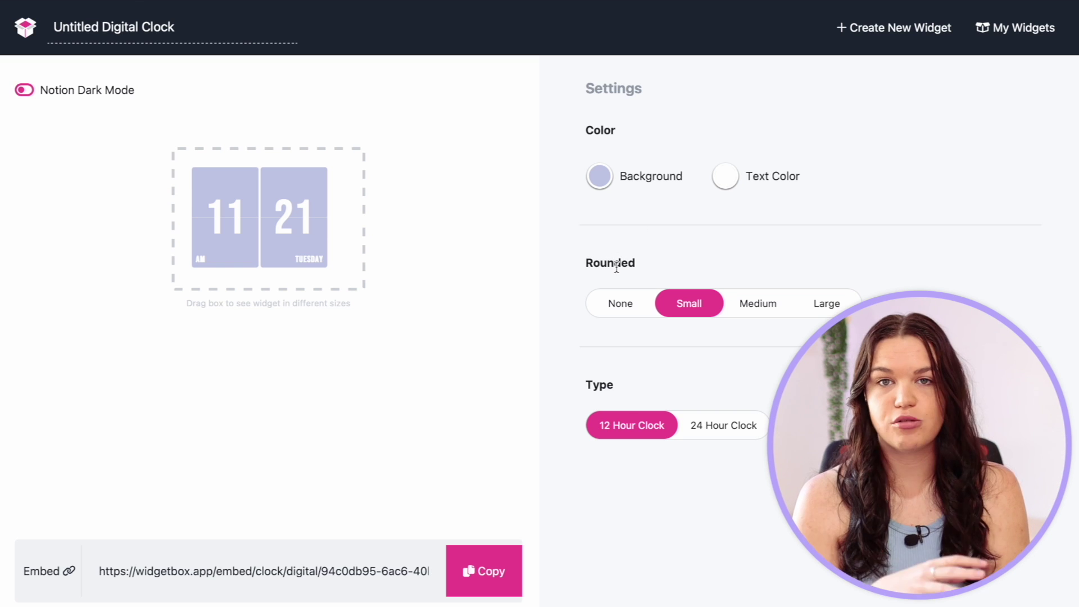
# Try each corner rounding option and settle on Medium for the clock tiles.
pyautogui.click(613, 306)
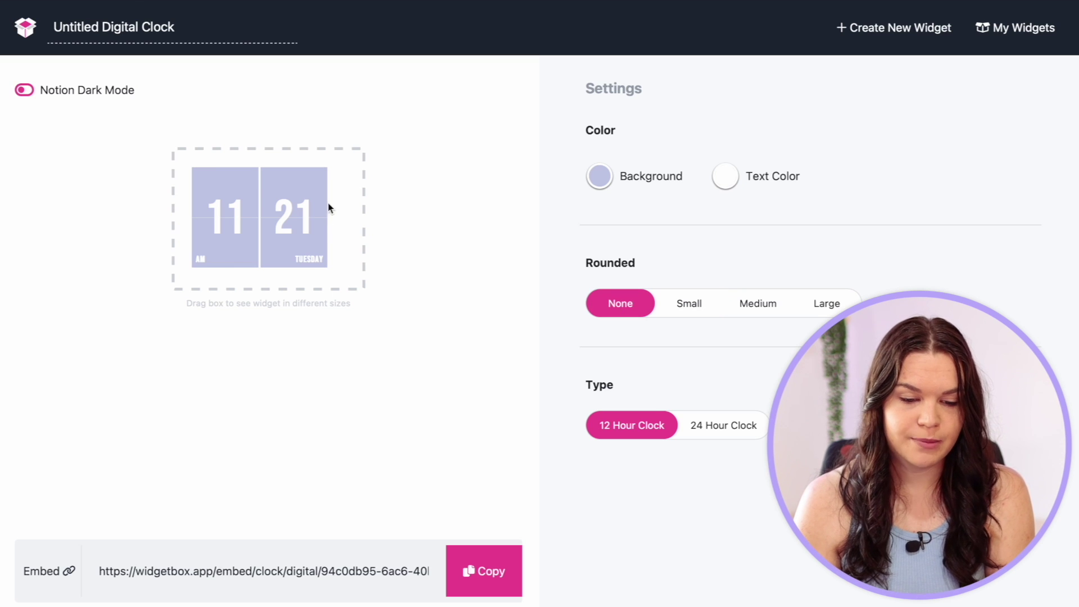
pyautogui.click(676, 303)
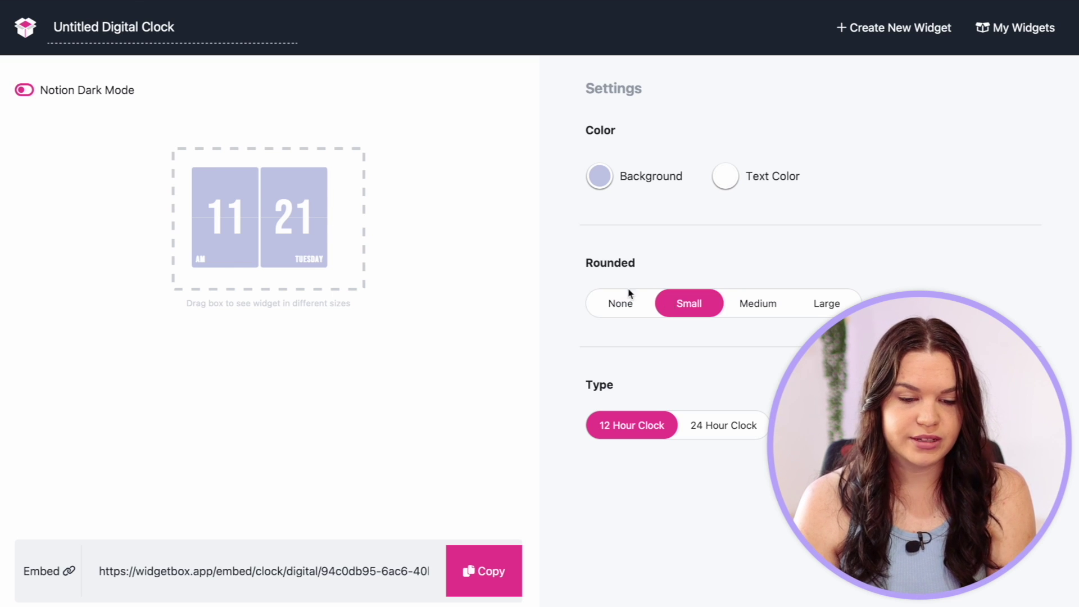
pyautogui.click(766, 303)
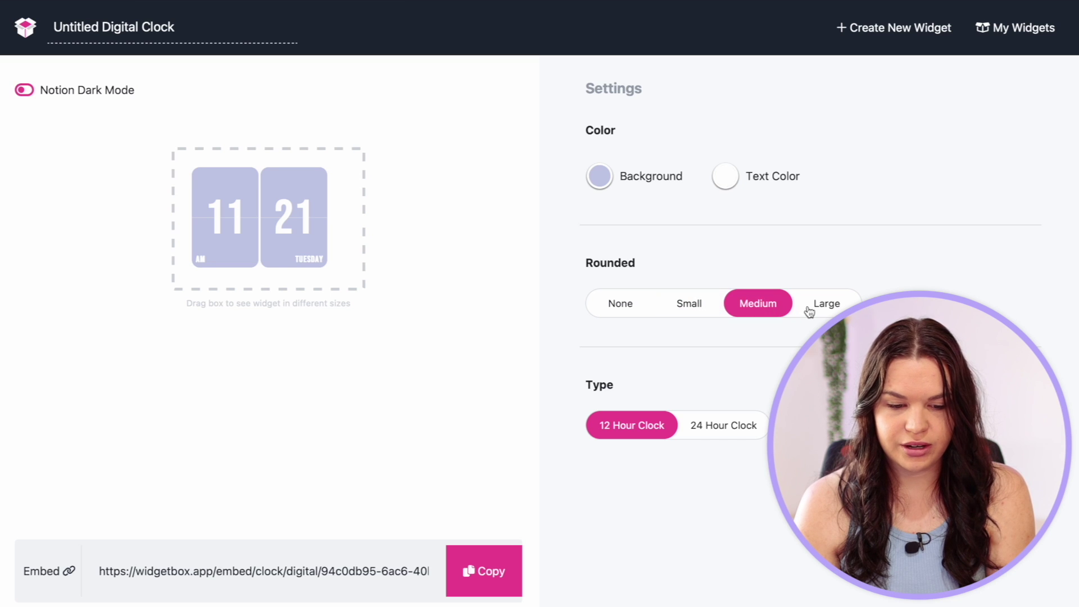
pyautogui.click(826, 309)
pyautogui.click(766, 304)
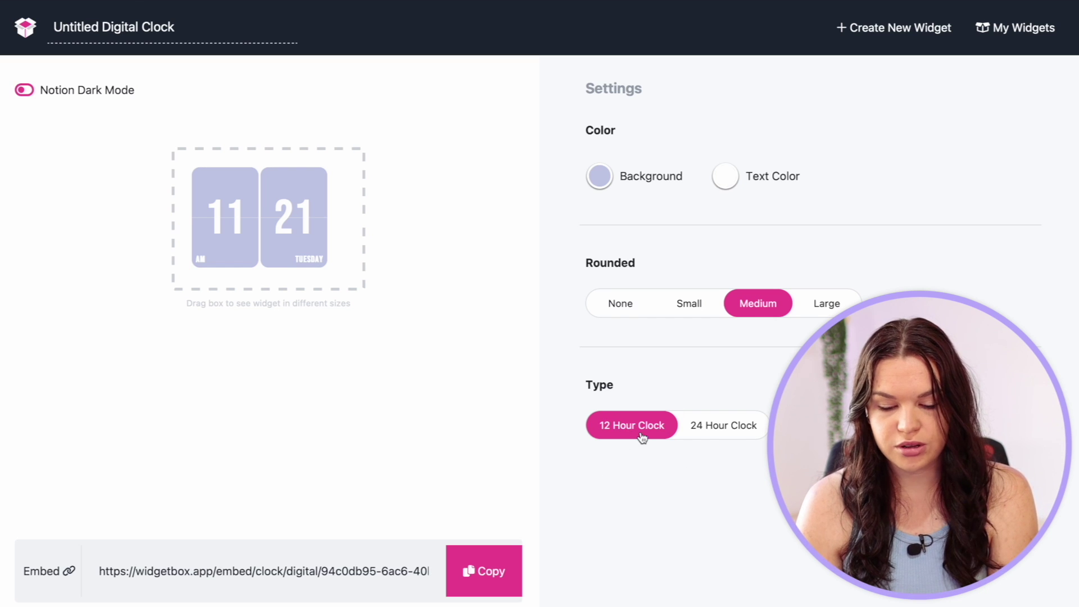
# Switch the clock to 24 Hour Clock and test the Notion Dark Mode preview, leaving it light.
pyautogui.click(743, 427)
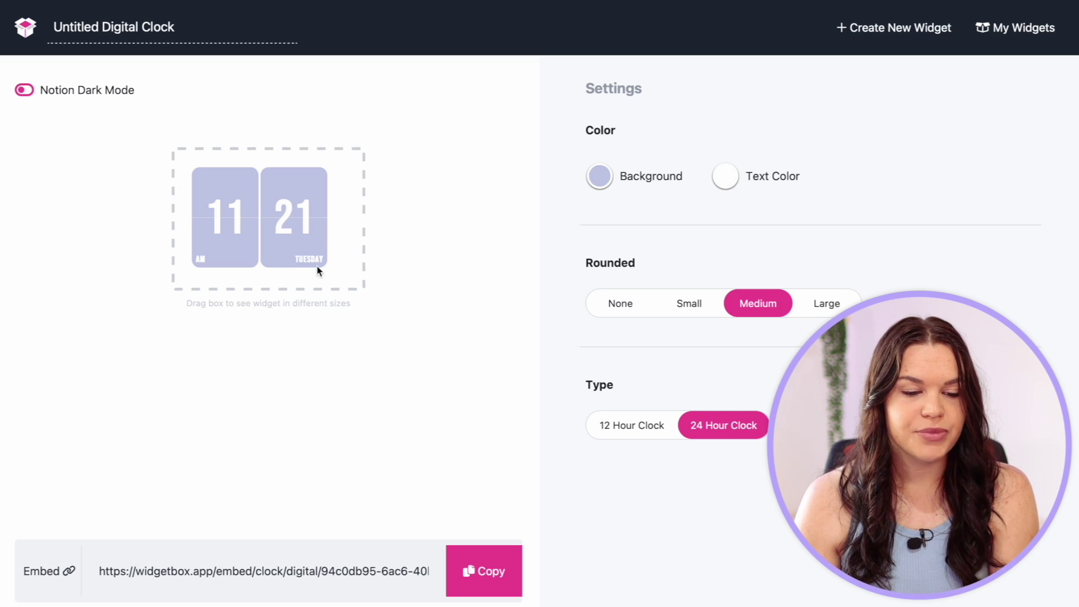
pyautogui.click(24, 93)
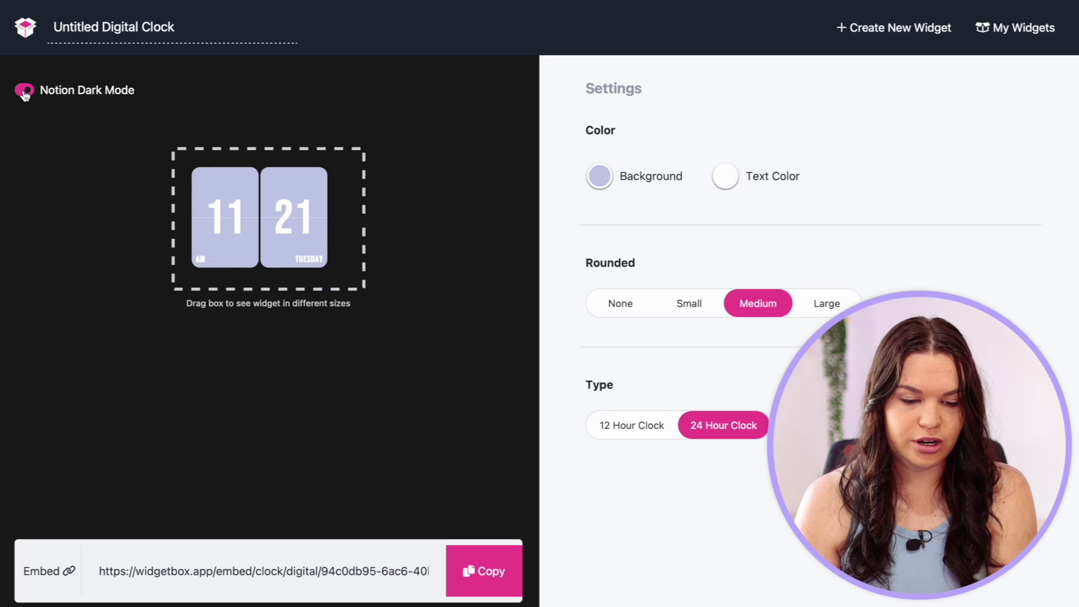
pyautogui.click(25, 92)
pyautogui.click(24, 92)
pyautogui.click(24, 93)
pyautogui.click(24, 92)
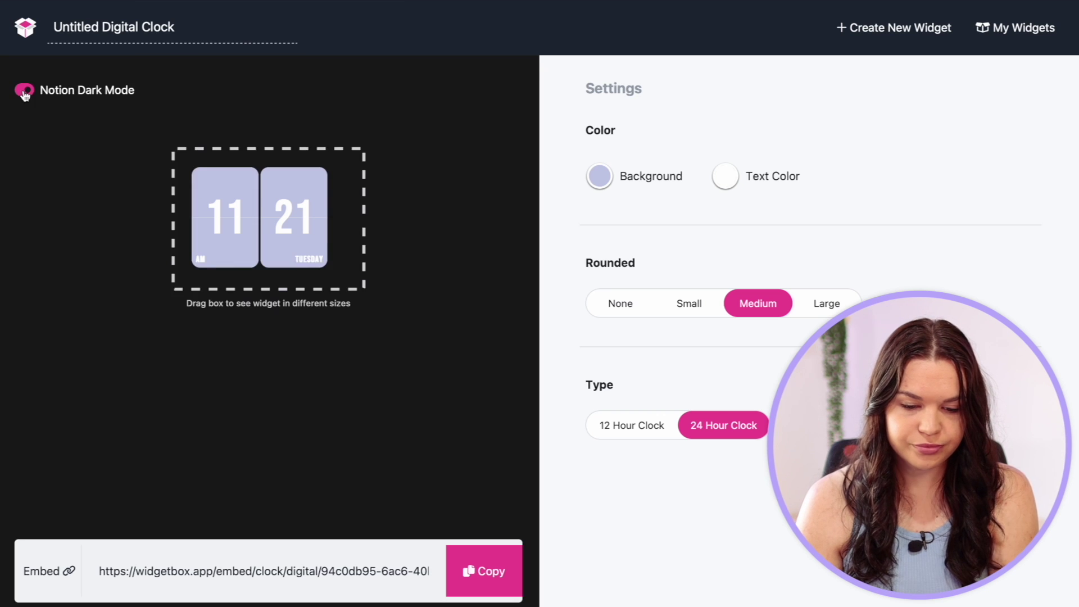
pyautogui.click(24, 92)
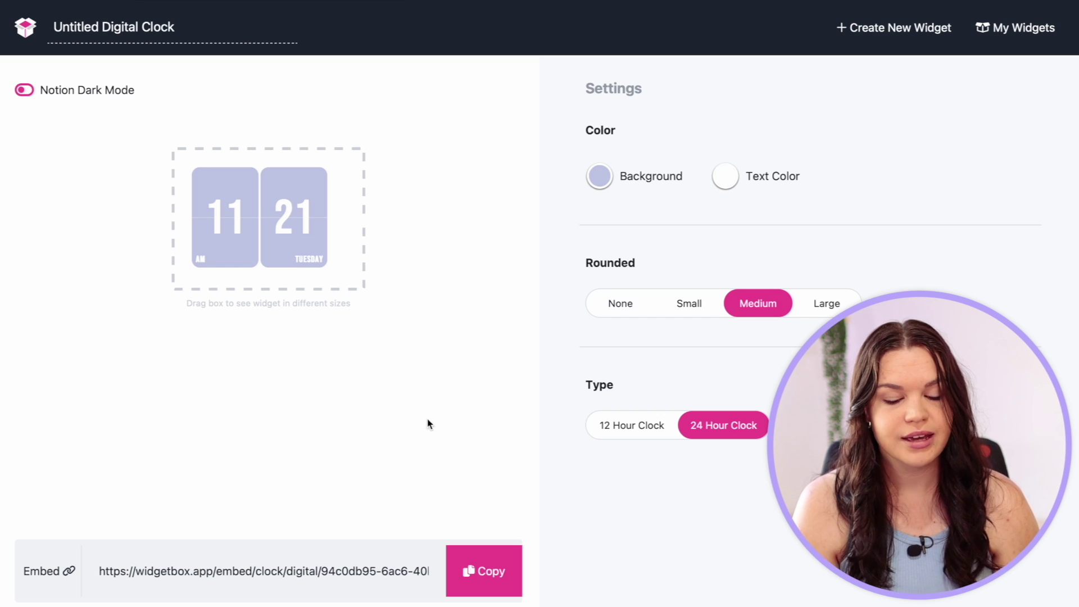
# Copy the clock's embed URL and embed it in the Notion page below the black clock.
pyautogui.click(480, 574)
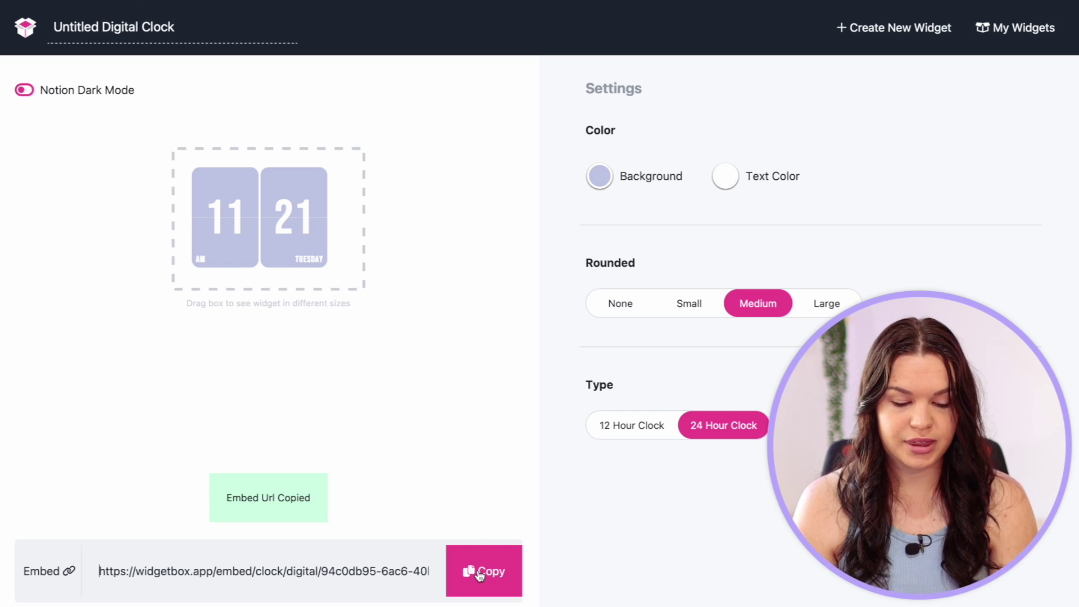
pyautogui.hotkey('ctrl', 'Up')
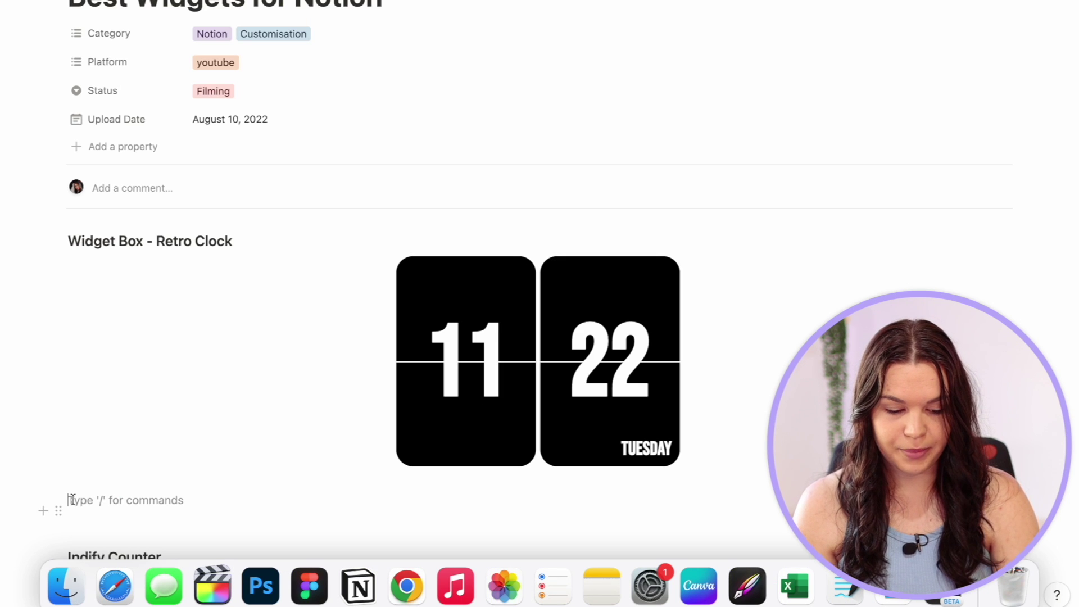
pyautogui.press('super+v')
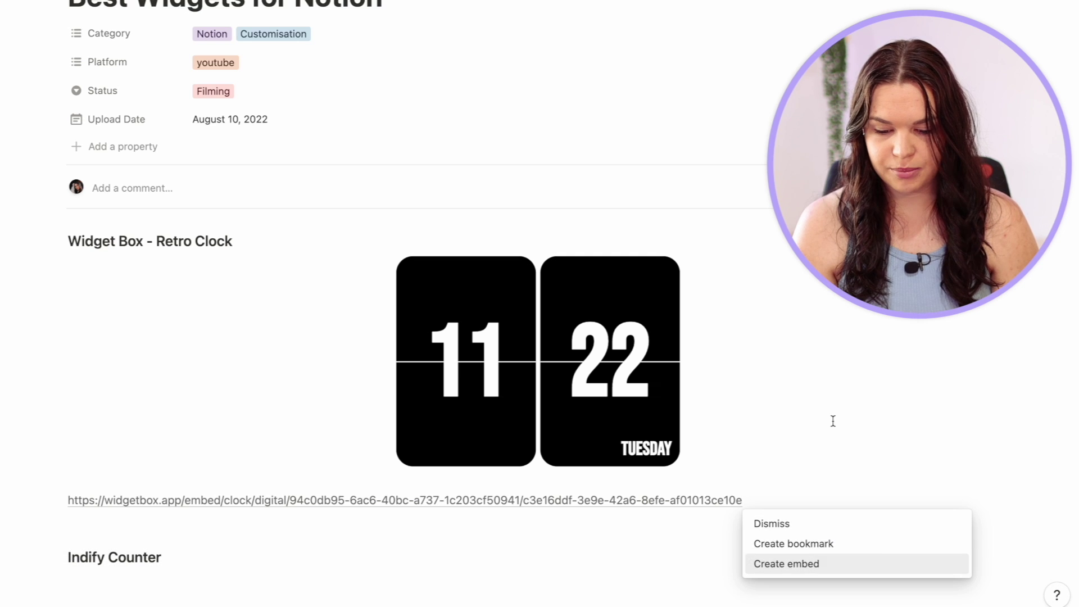
pyautogui.click(801, 561)
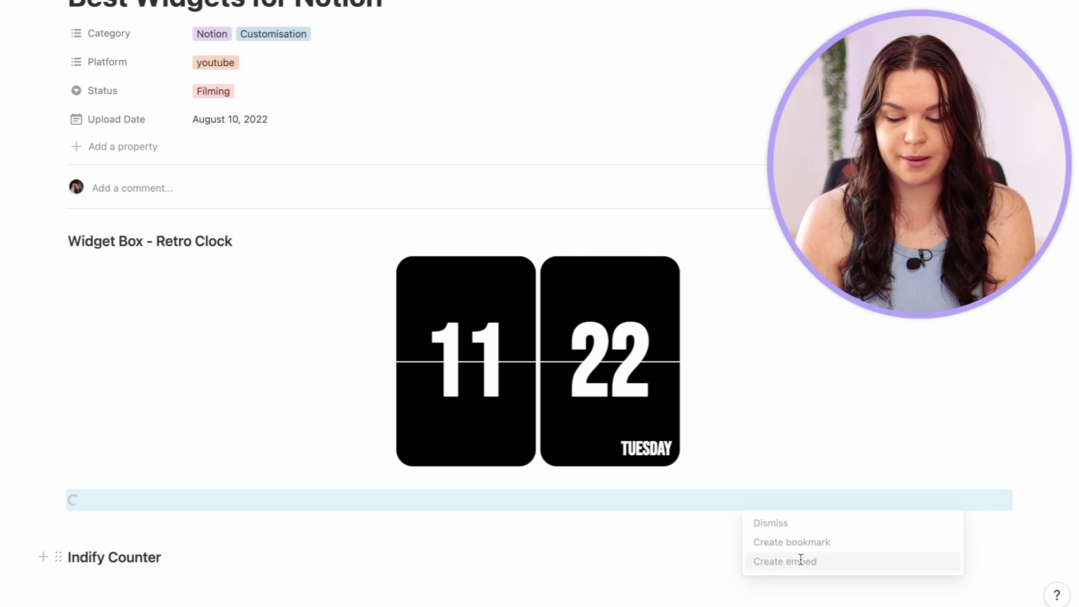
# Make the new lavender clock embed narrower.
pyautogui.scroll(-2, 720, 433)
pyautogui.scroll(2, 720, 433)
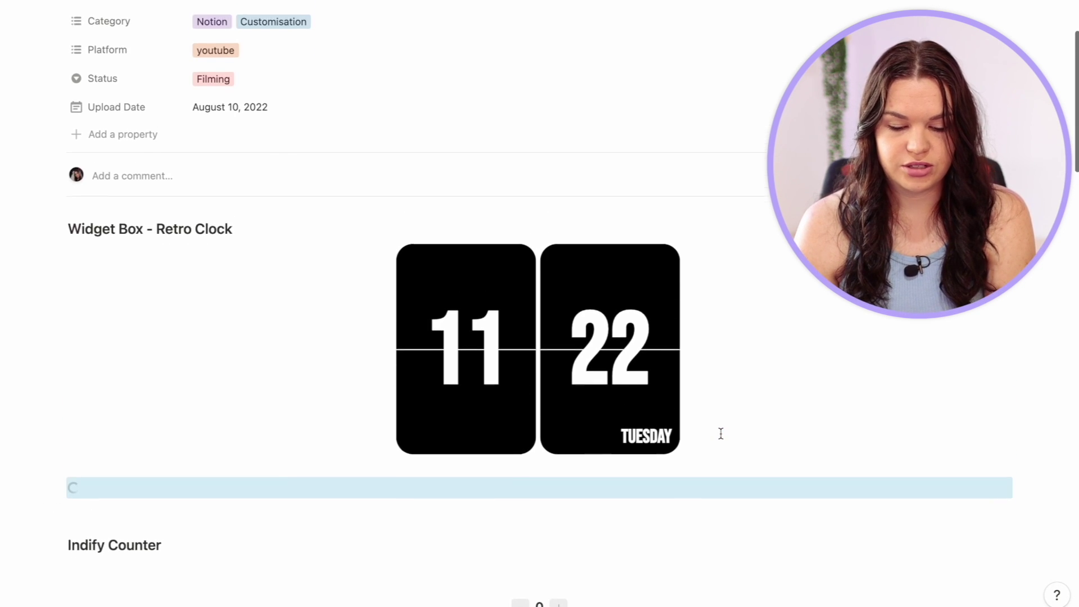
pyautogui.scroll(1, 720, 434)
pyautogui.scroll(-4, 720, 433)
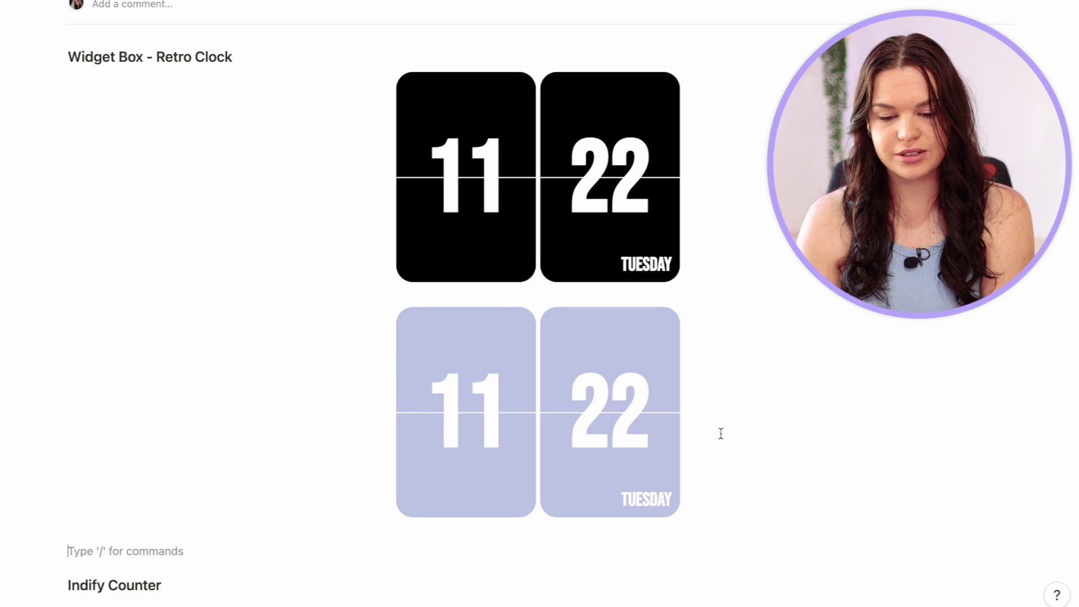
pyautogui.moveTo(681, 419); pyautogui.dragTo(723, 417)
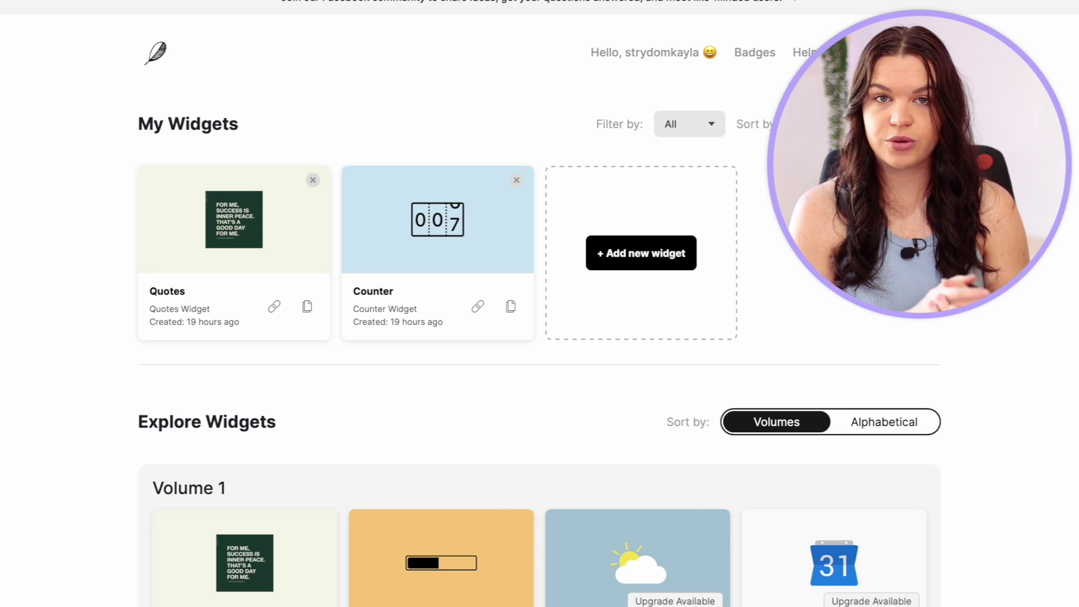
# Browse Indify's My Widgets and Explore Widgets volumes down to the Counter template.
pyautogui.scroll(-10, 851, 381)
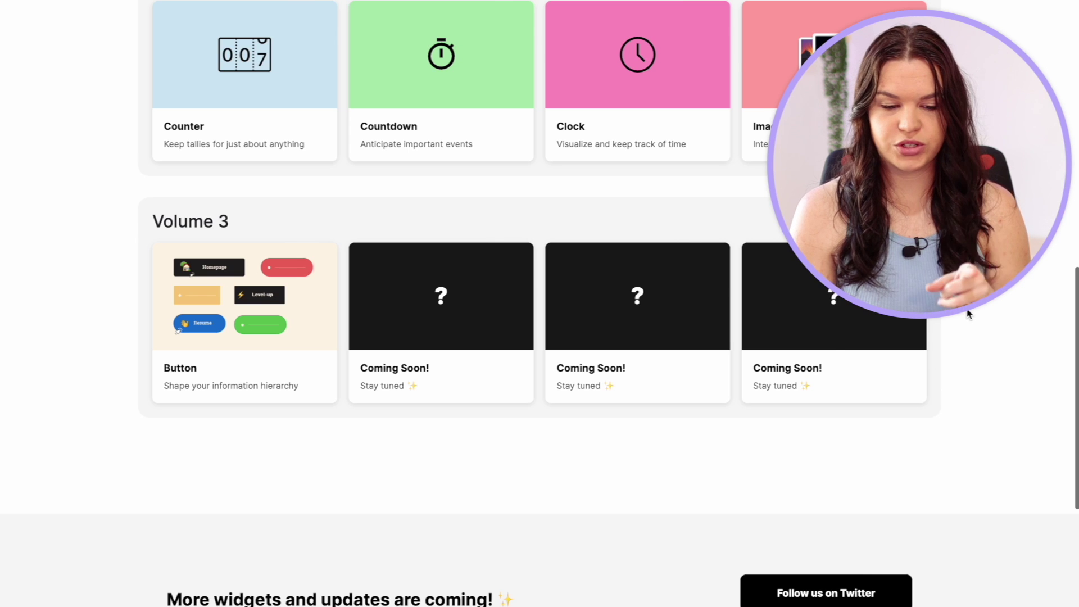
pyautogui.scroll(1, 967, 308)
pyautogui.scroll(4, 968, 310)
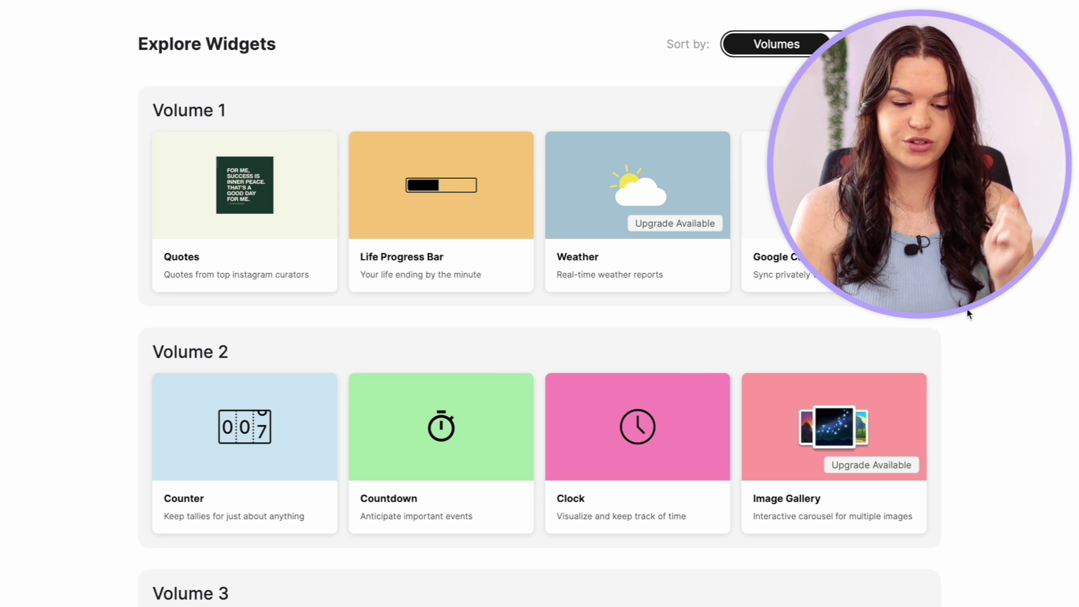
pyautogui.moveTo(260, 442)
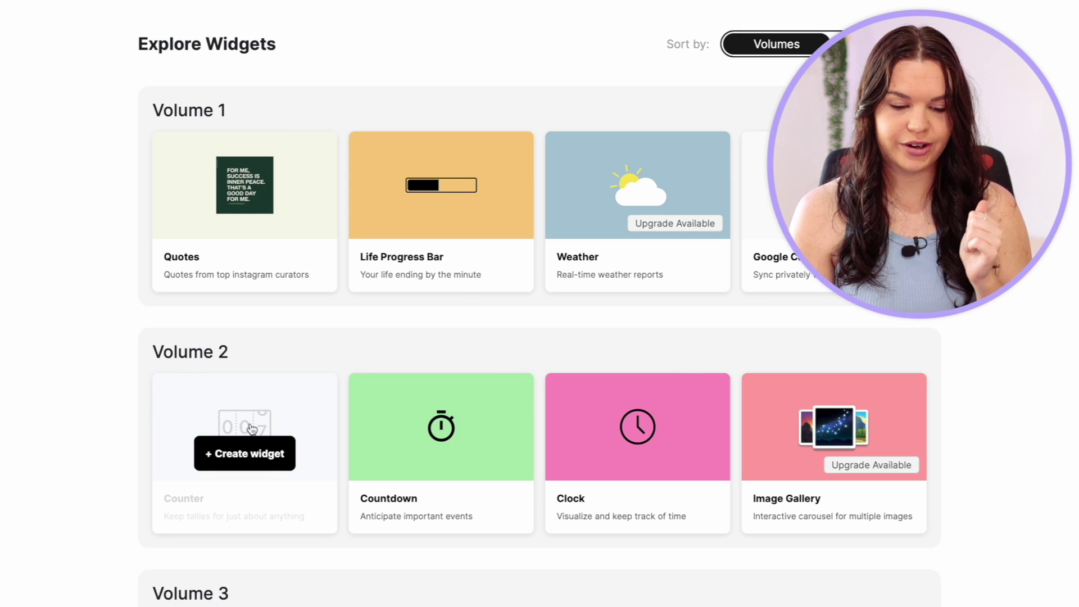
# Create a Counter widget titled 'Test counter' and continue to its editor.
pyautogui.click(263, 459)
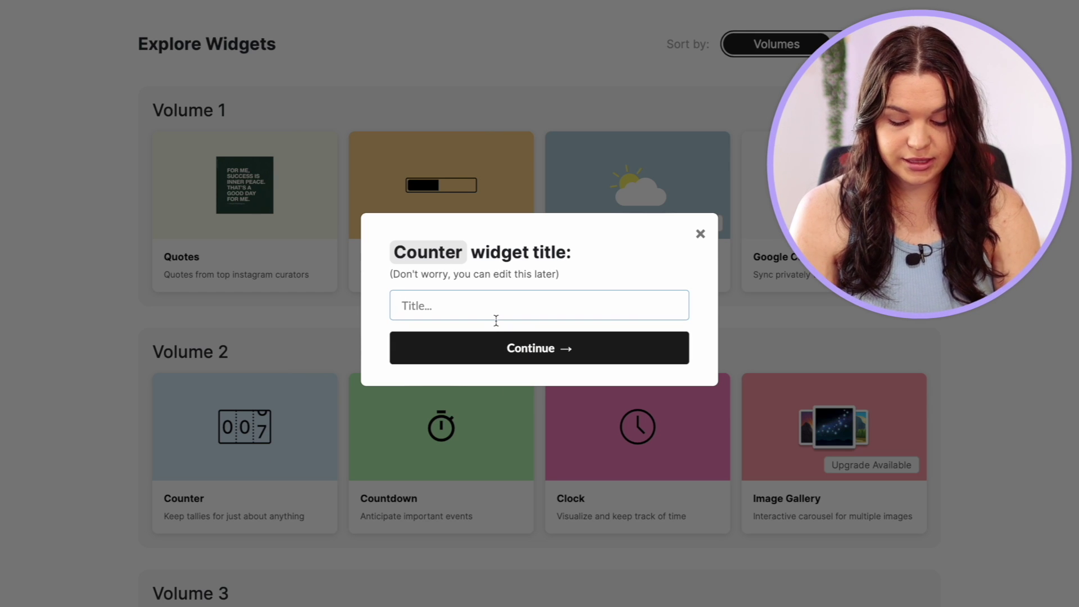
pyautogui.write('Test counter')
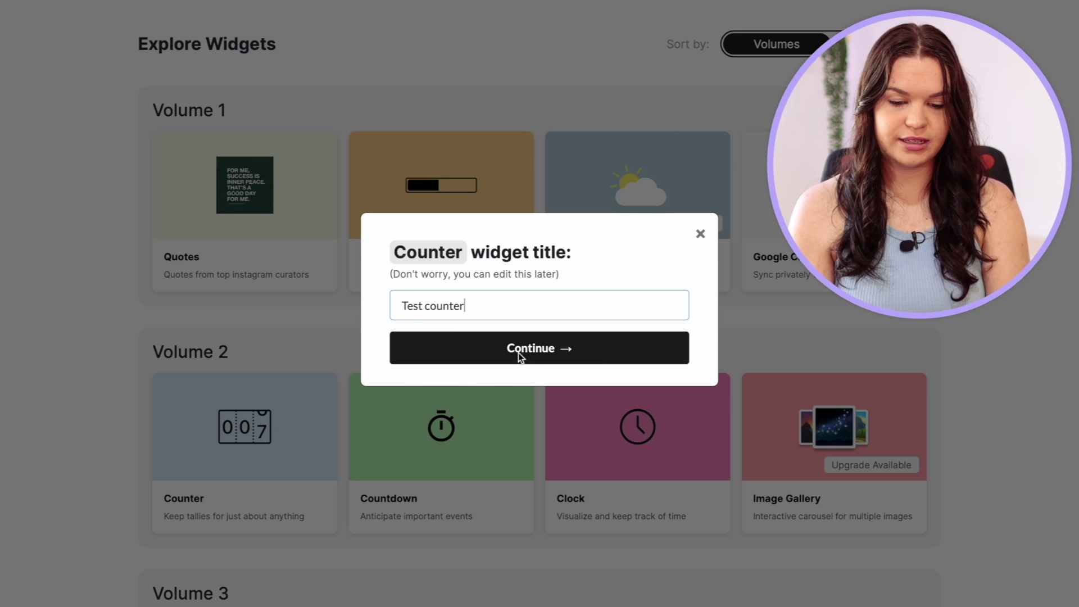
pyautogui.click(518, 352)
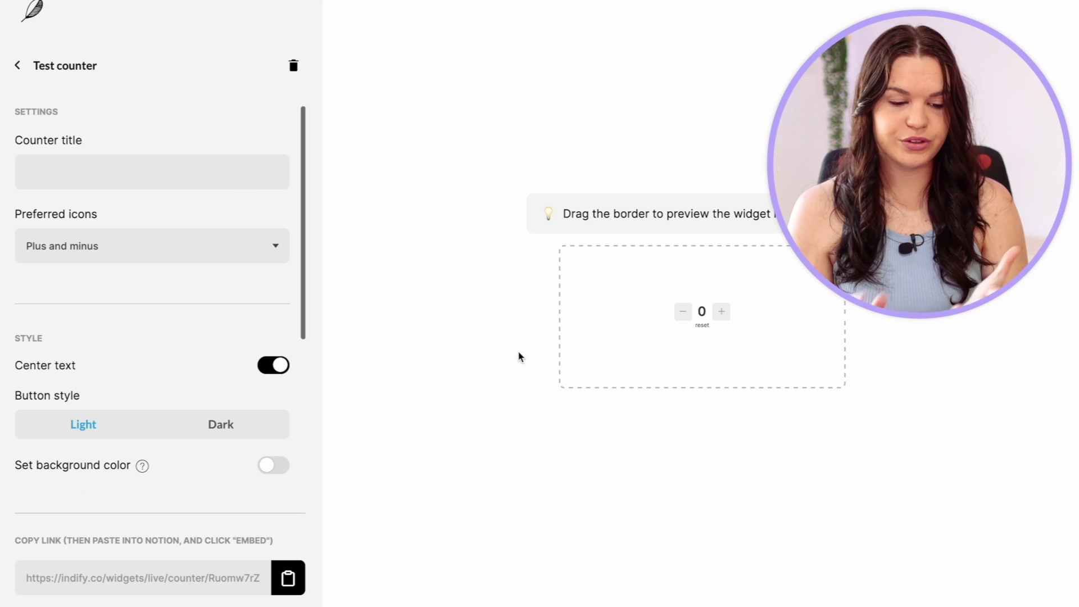
# Toggle the counter's centred text off and back on.
pyautogui.scroll(-3, 251, 323)
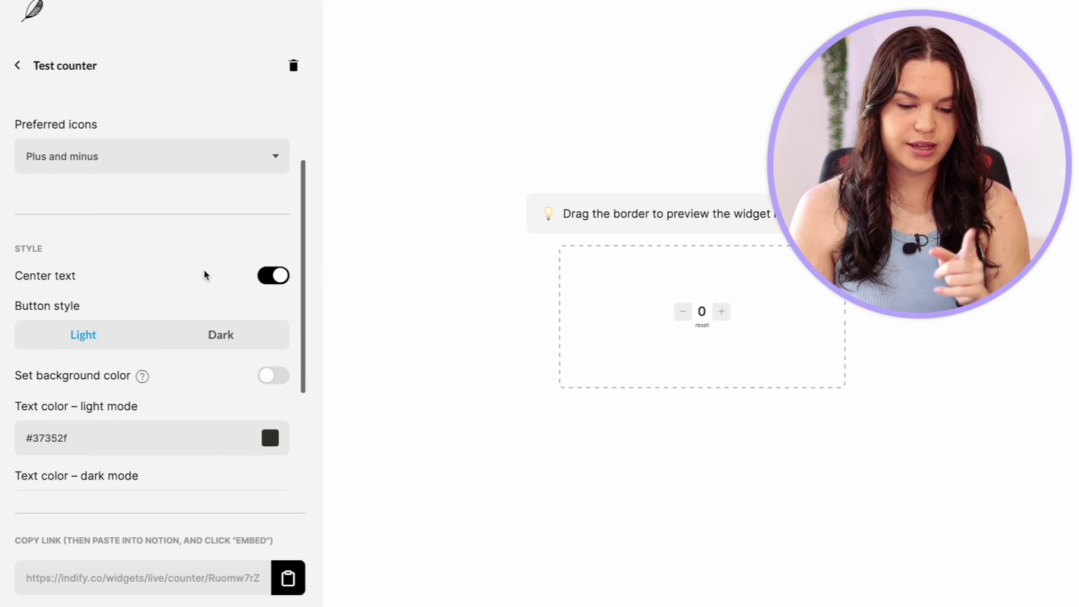
pyautogui.click(275, 278)
pyautogui.click(275, 278)
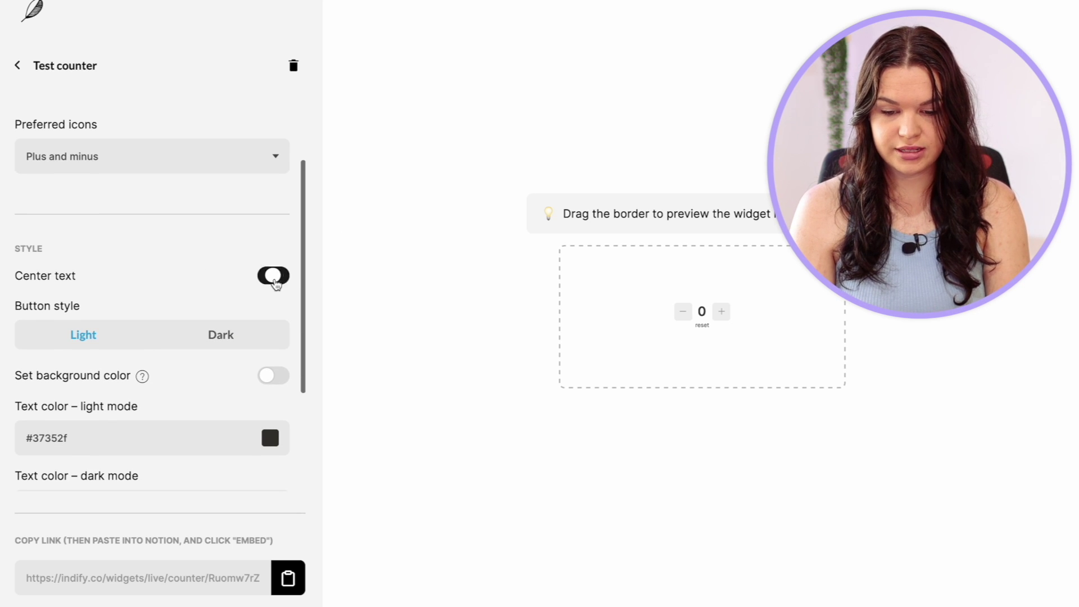
pyautogui.scroll(2, 234, 285)
pyautogui.scroll(1, 140, 214)
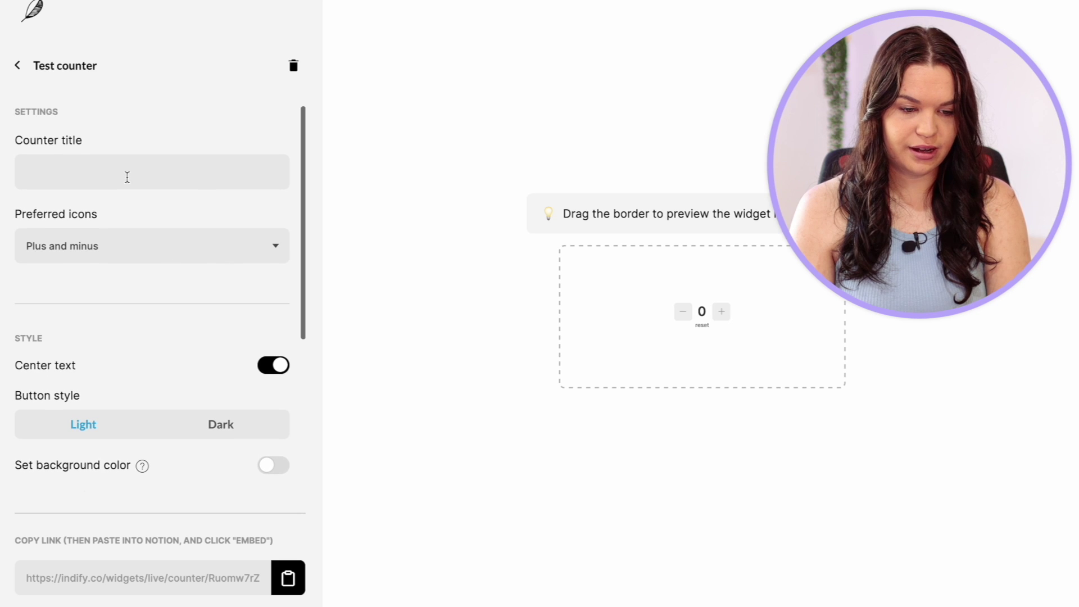
# Retitle the counter 'Water Intake' and set its preferred icons to Arrows.
pyautogui.press('BackSpace')
pyautogui.press('BackSpace')
pyautogui.press('BackSpace')
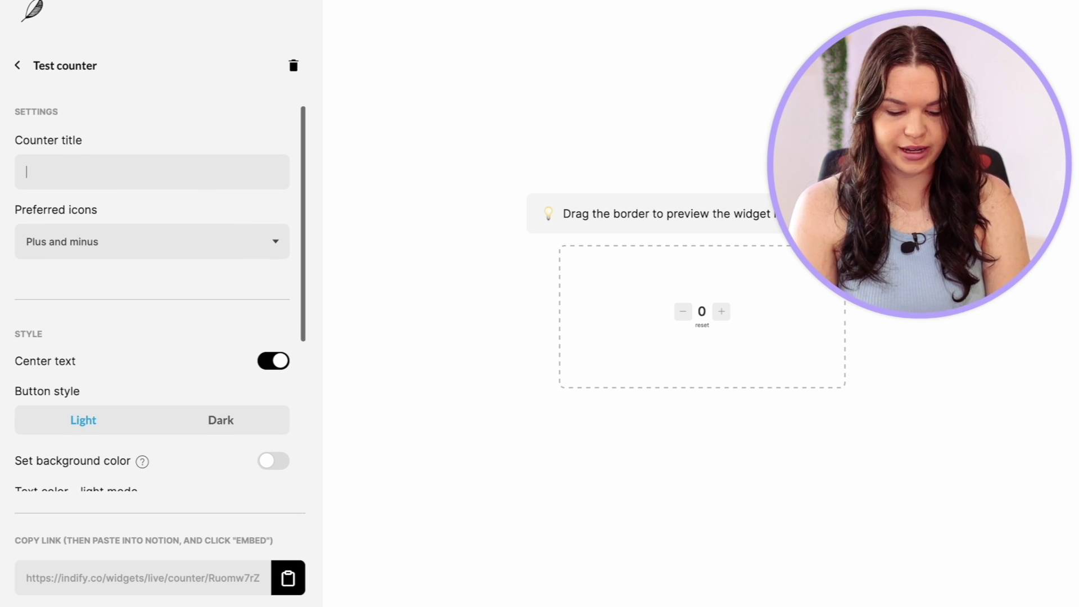
pyautogui.write('Water Intake')
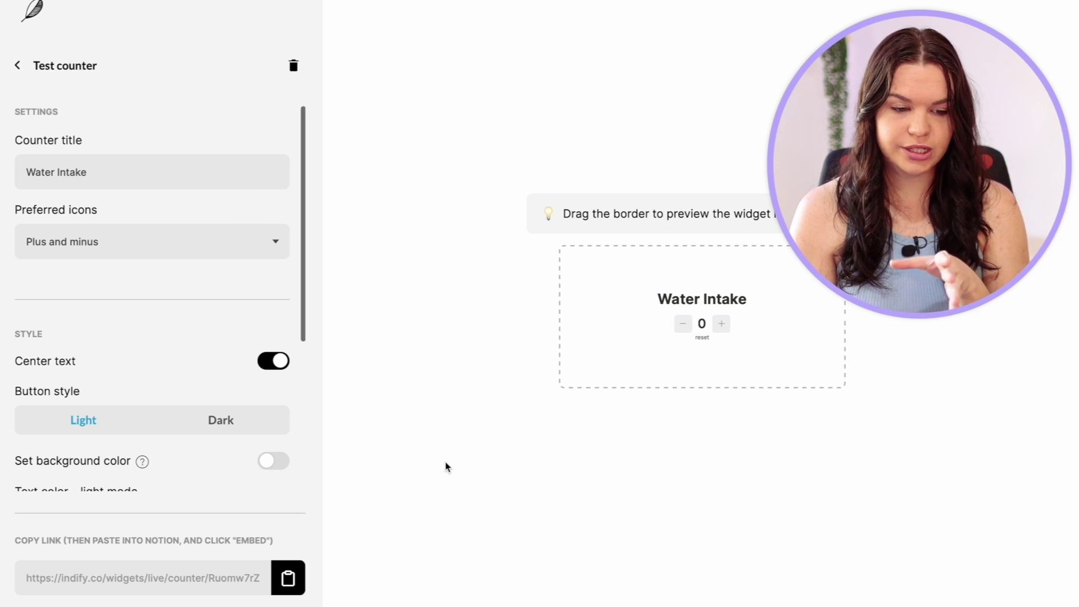
pyautogui.scroll(-1, 195, 312)
pyautogui.click(229, 207)
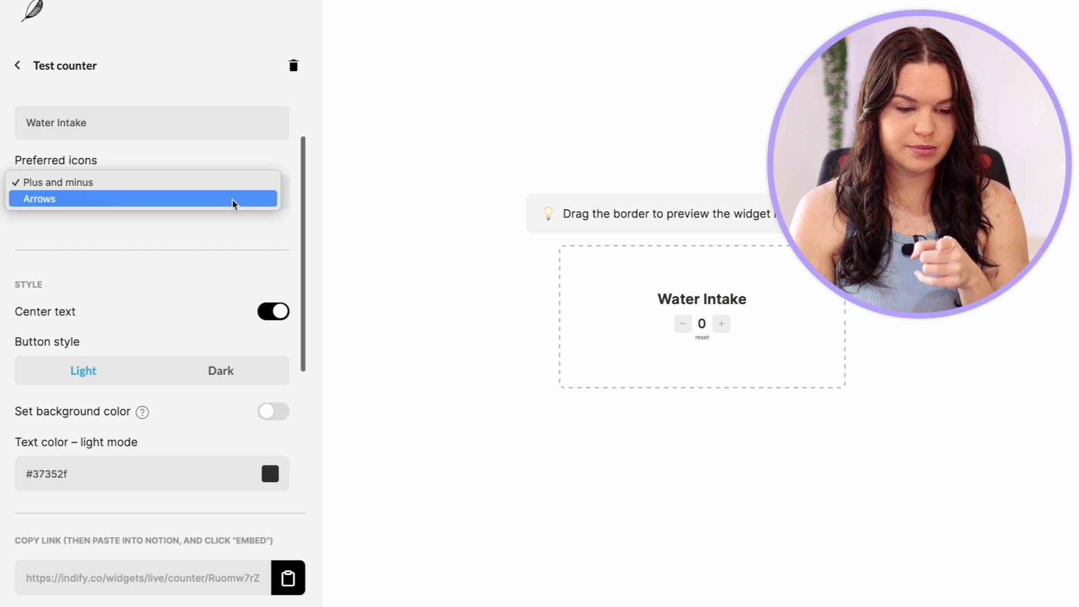
pyautogui.click(229, 198)
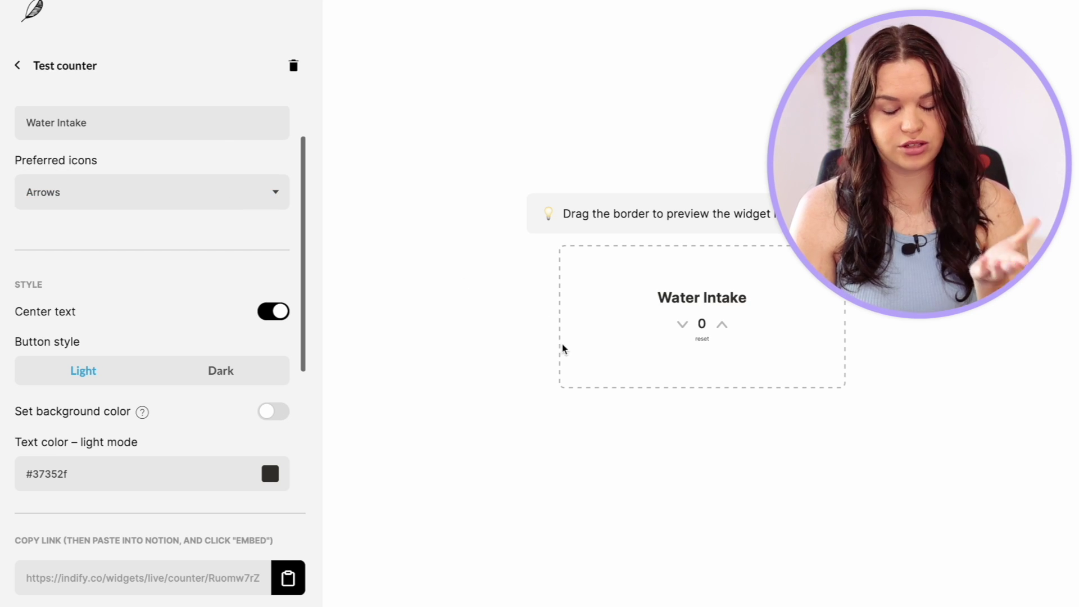
# Try left alignment and dark buttons, then return to centred text and light buttons.
pyautogui.scroll(-2, 134, 339)
pyautogui.click(279, 211)
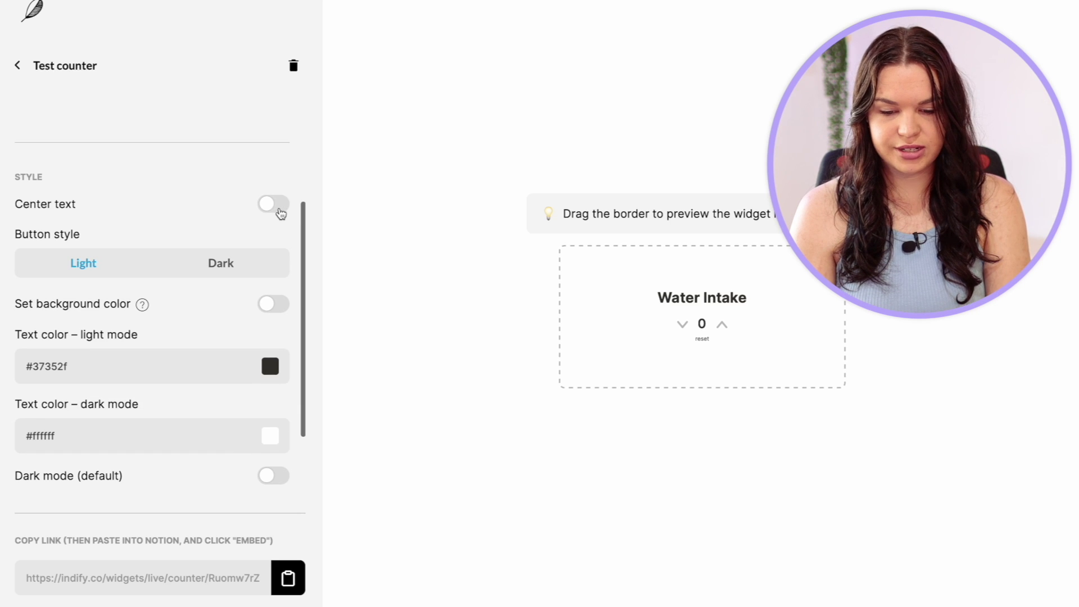
pyautogui.click(273, 208)
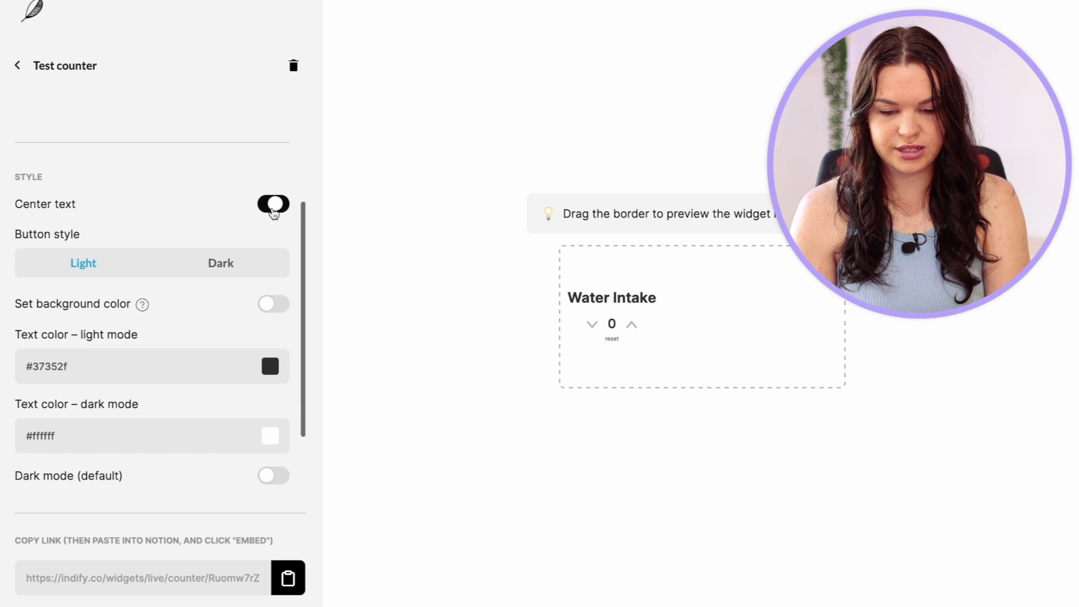
pyautogui.scroll(-2, 181, 221)
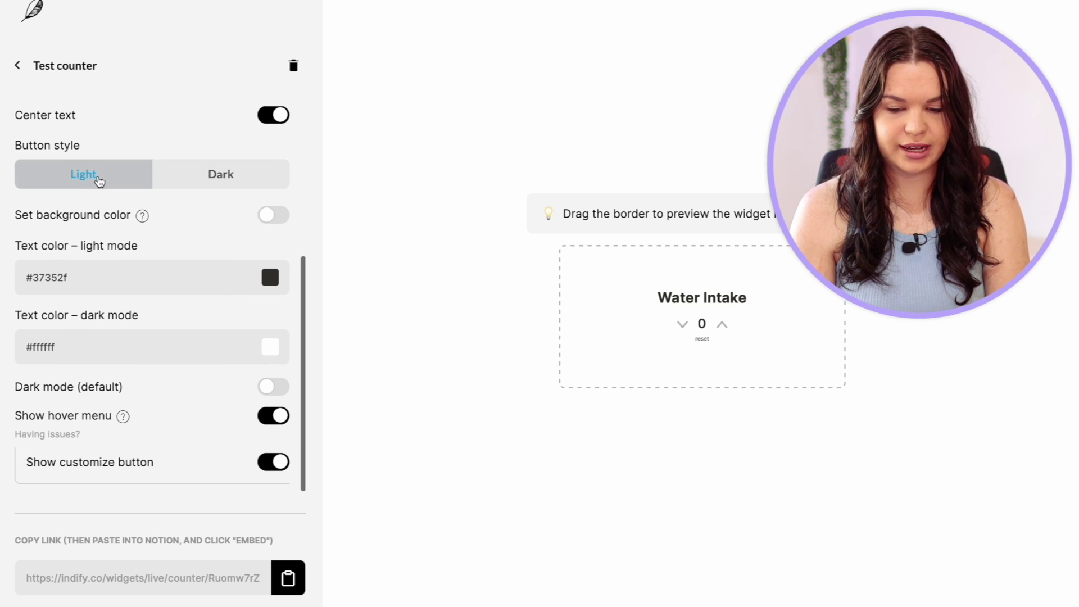
pyautogui.click(172, 186)
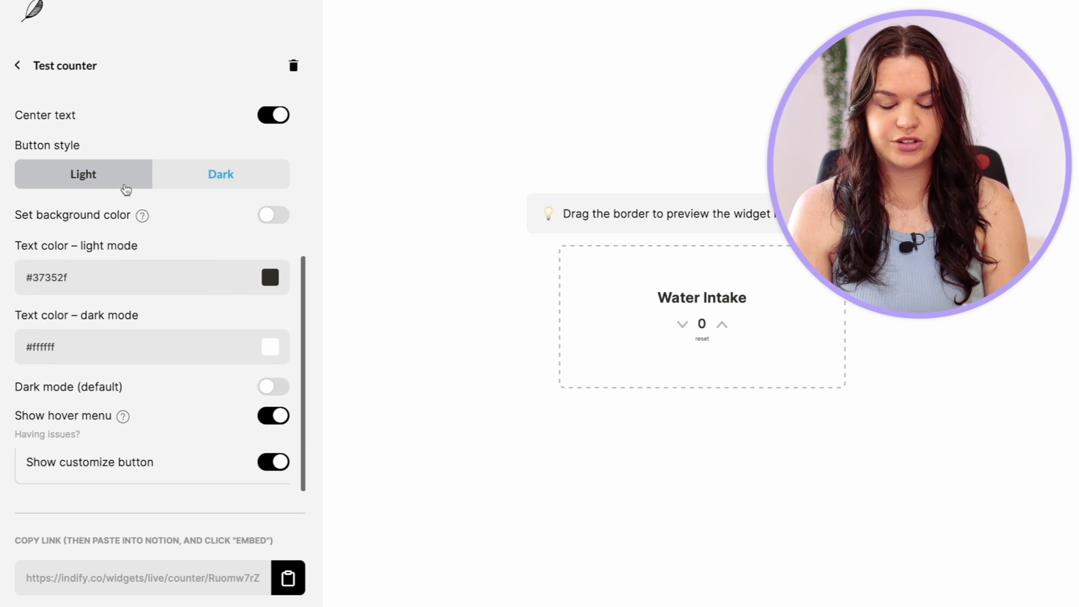
pyautogui.click(129, 189)
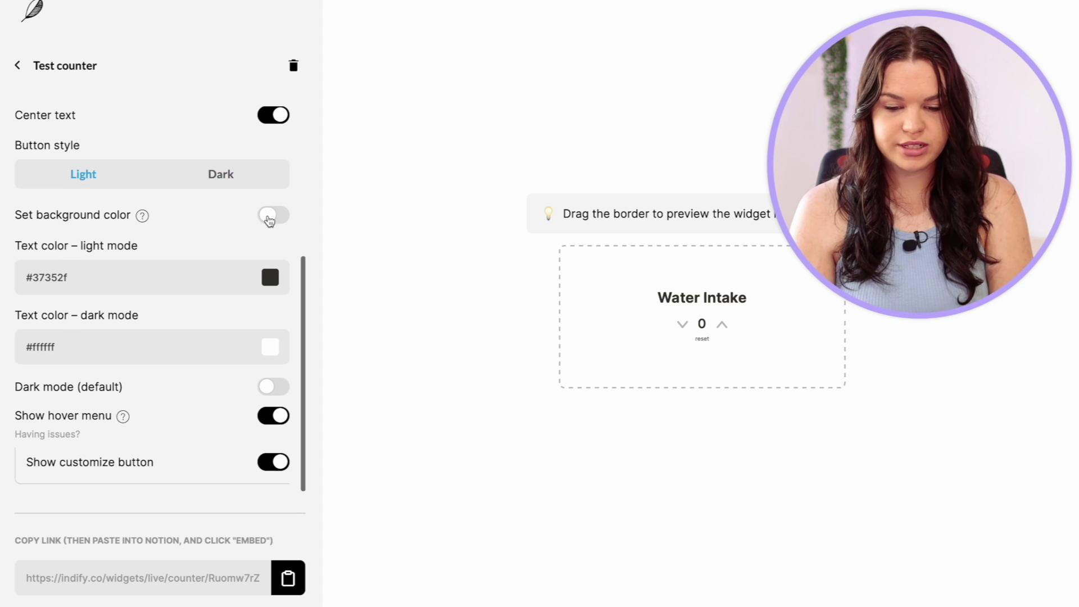
# Try a light lavender background, then remove it, leaving dark-mode text colour unchanged.
pyautogui.click(272, 214)
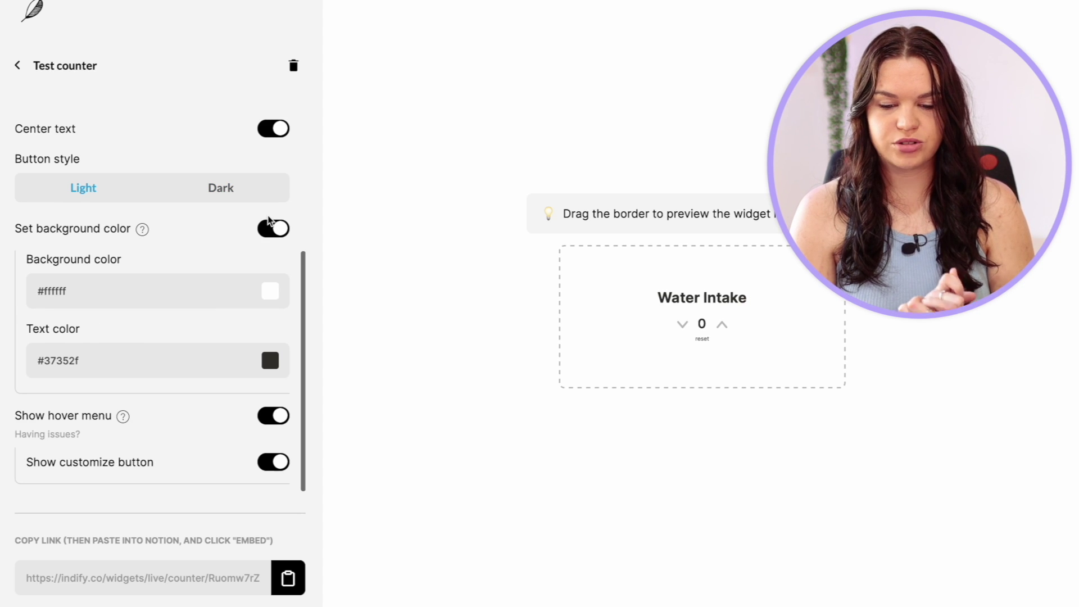
pyautogui.click(270, 290)
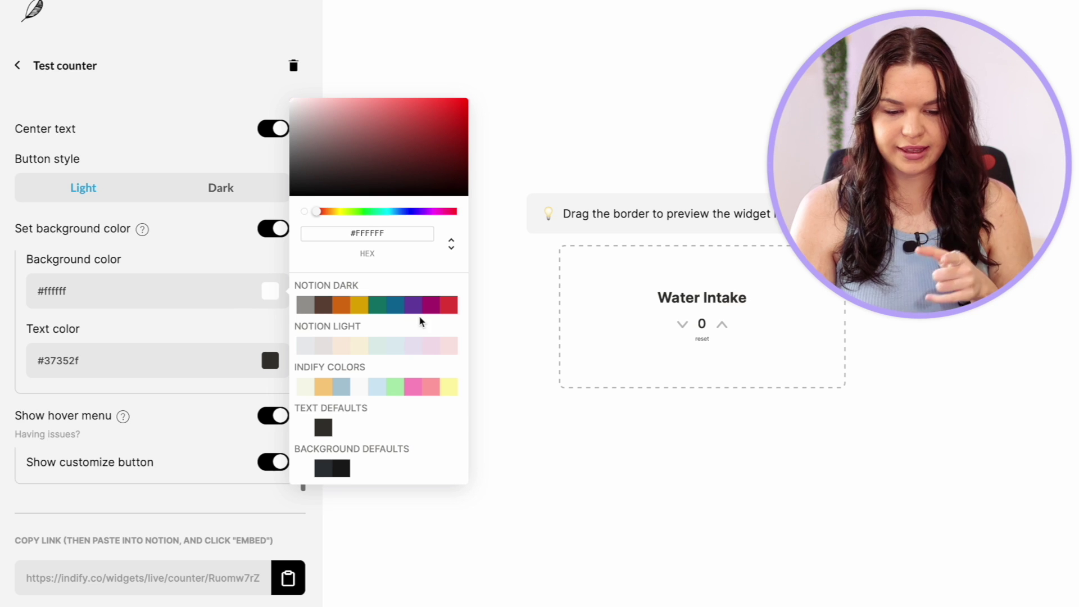
pyautogui.click(417, 348)
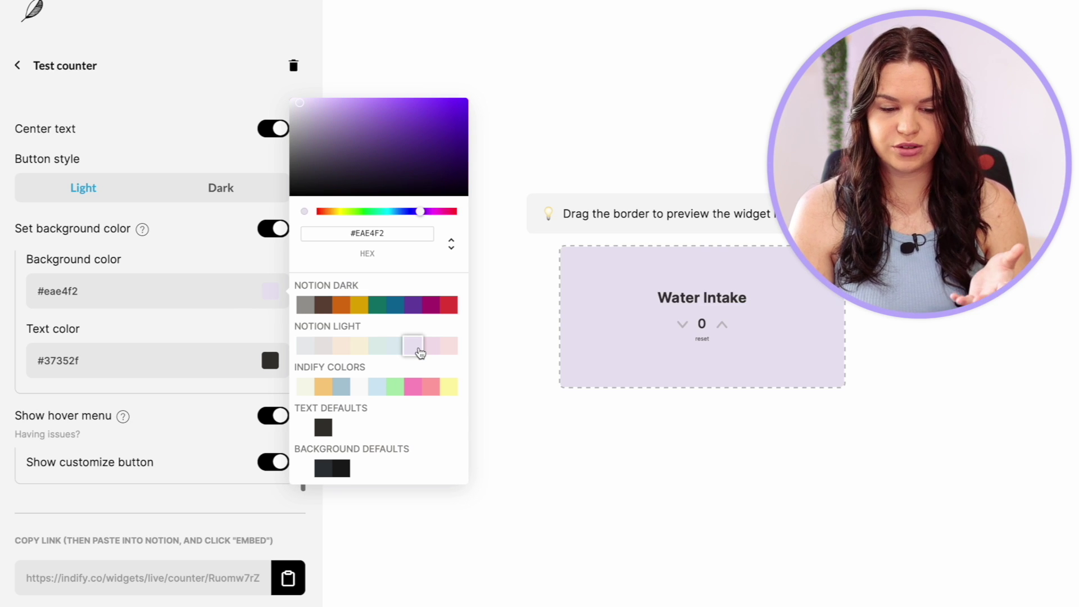
pyautogui.click(237, 293)
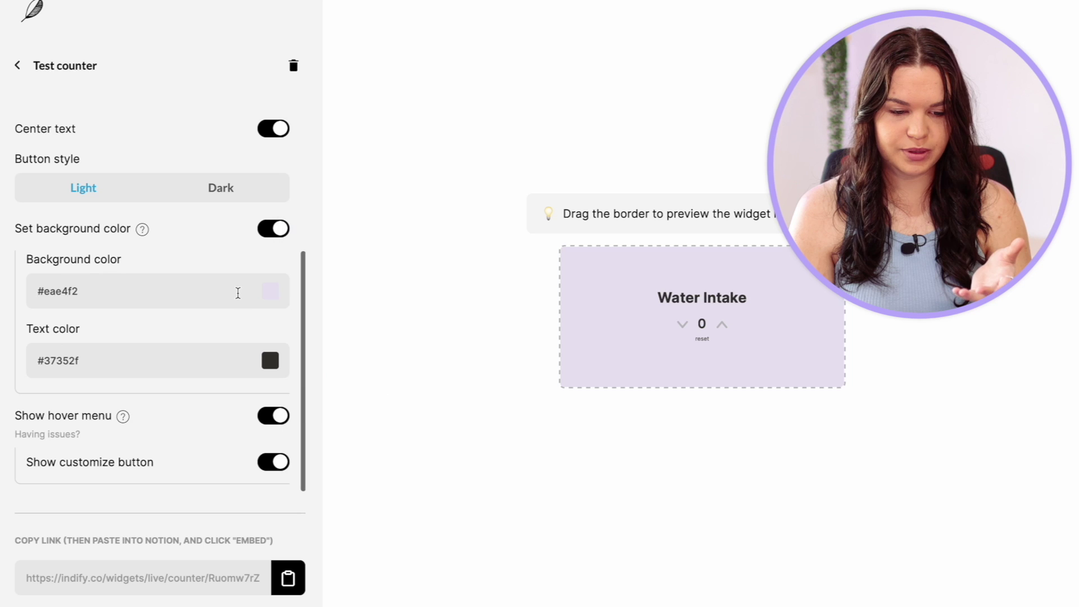
pyautogui.click(277, 238)
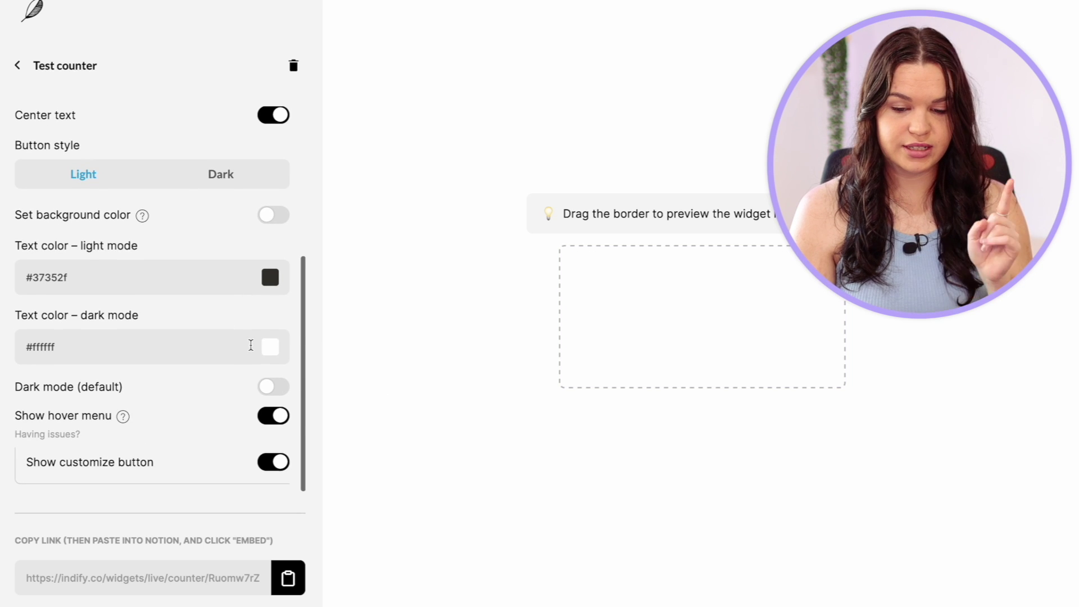
pyautogui.click(259, 349)
pyautogui.click(181, 305)
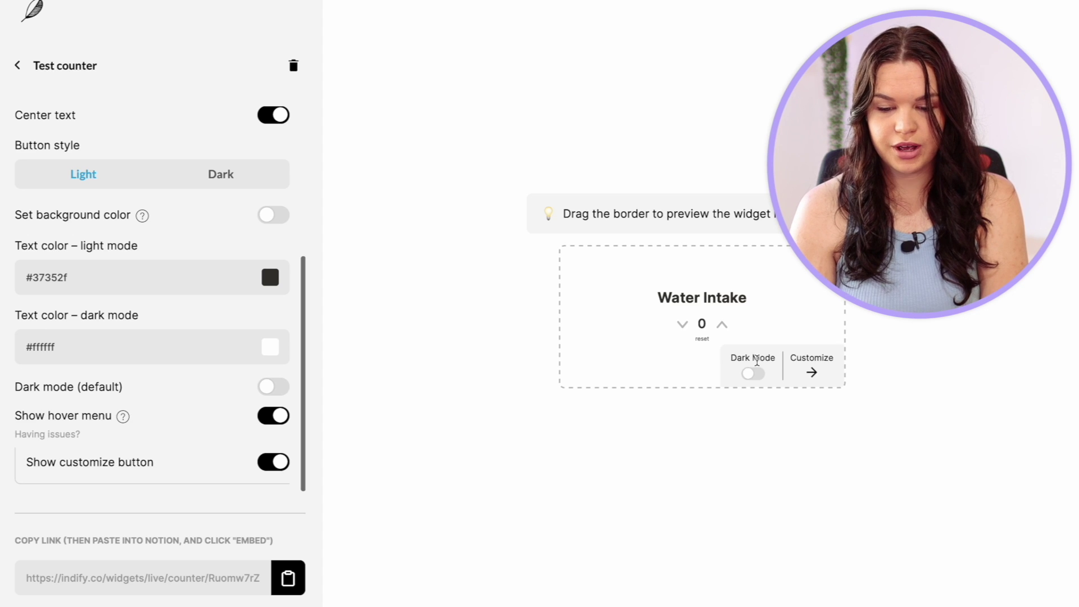
pyautogui.moveTo(738, 360)
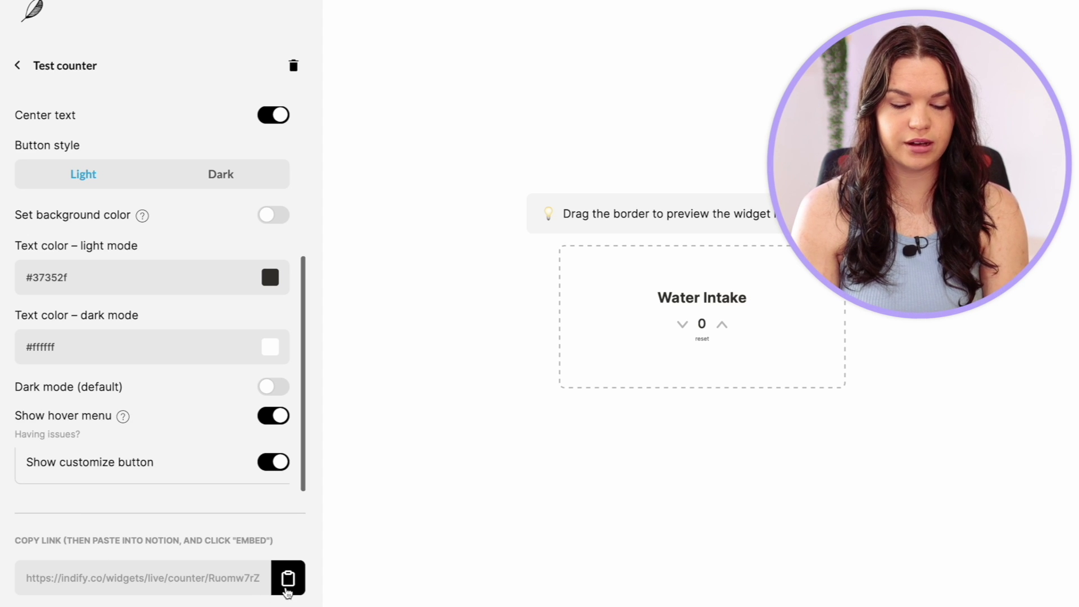
# Paste the Water Intake widget link into Notion under the Indify Counter heading as an embed.
pyautogui.click(288, 584)
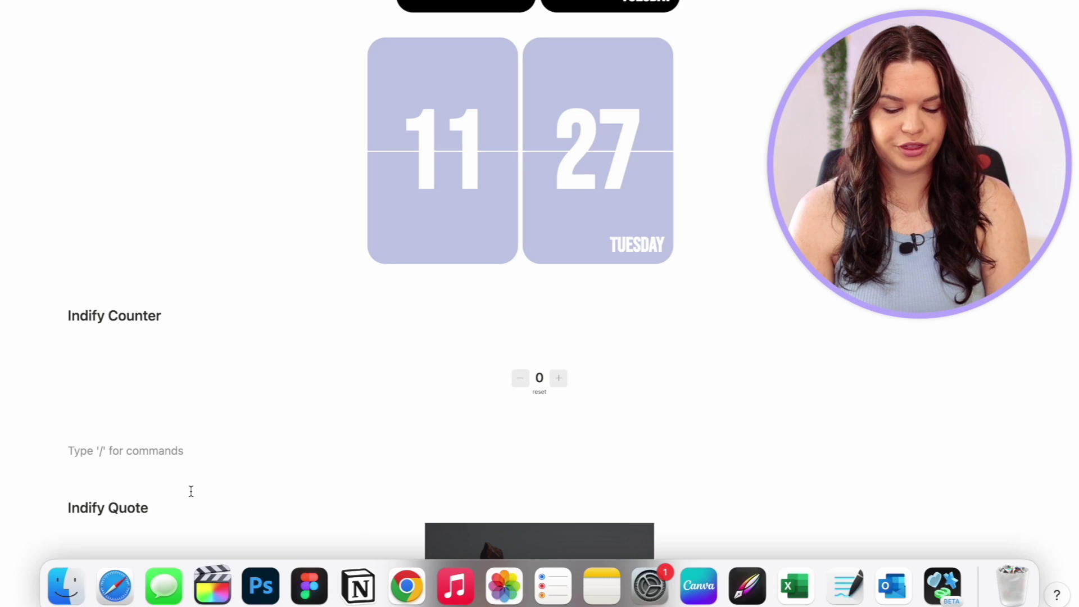
pyautogui.press('super+v')
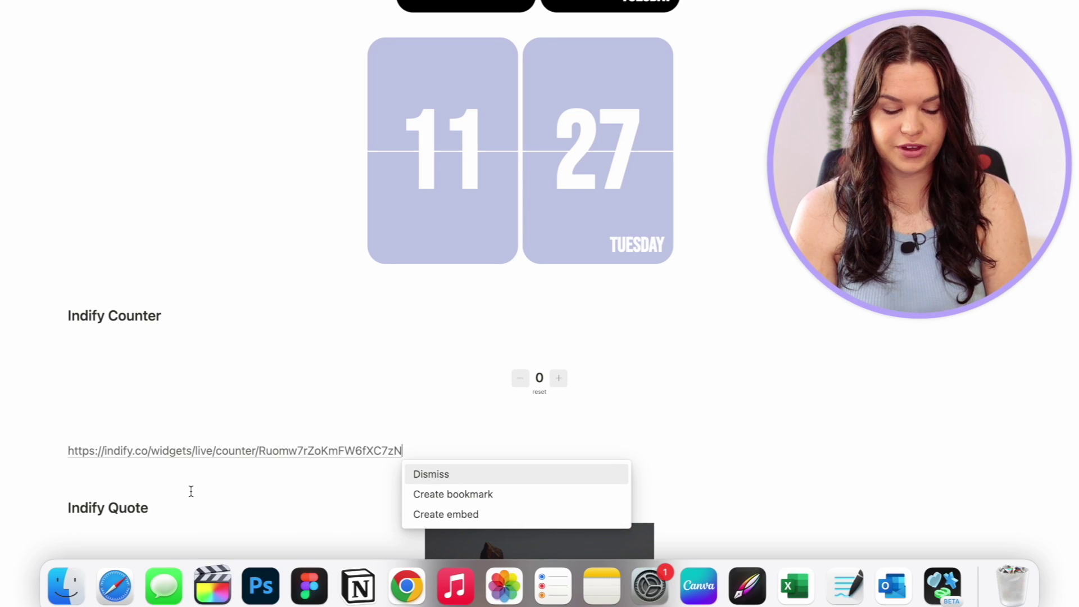
pyautogui.click(446, 514)
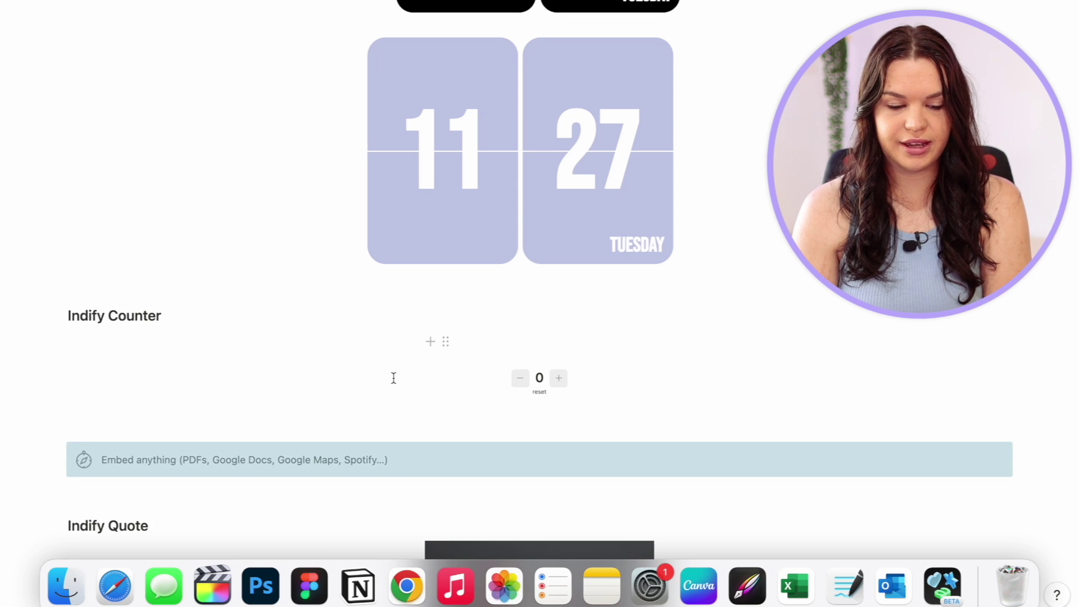
pyautogui.scroll(-5, 393, 378)
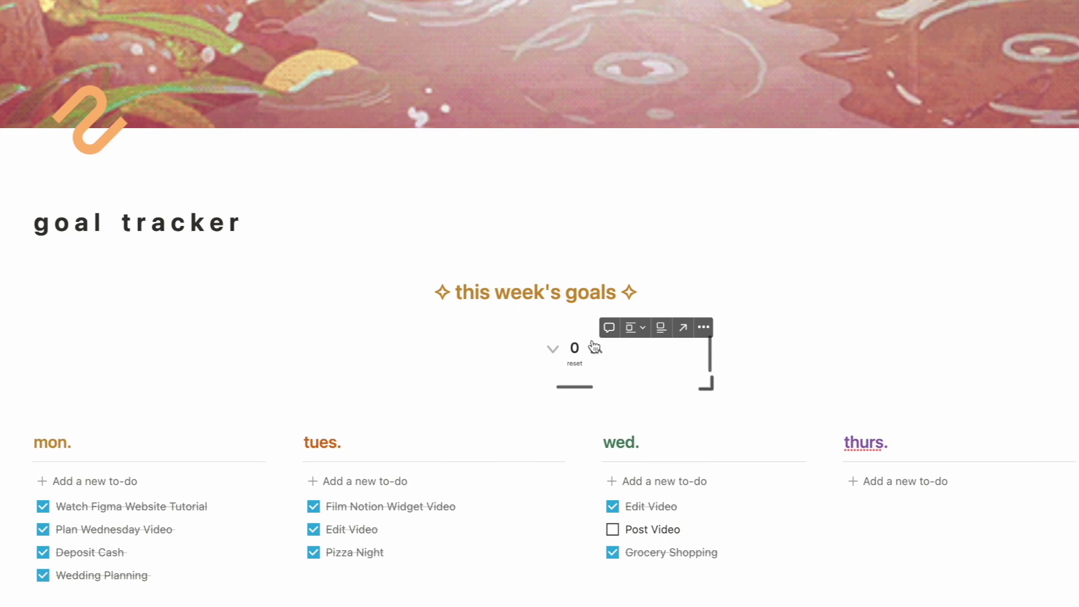
# Test the embedded counter by raising the count to 2 and lowering it to 1.
pyautogui.click(595, 347)
pyautogui.click(594, 347)
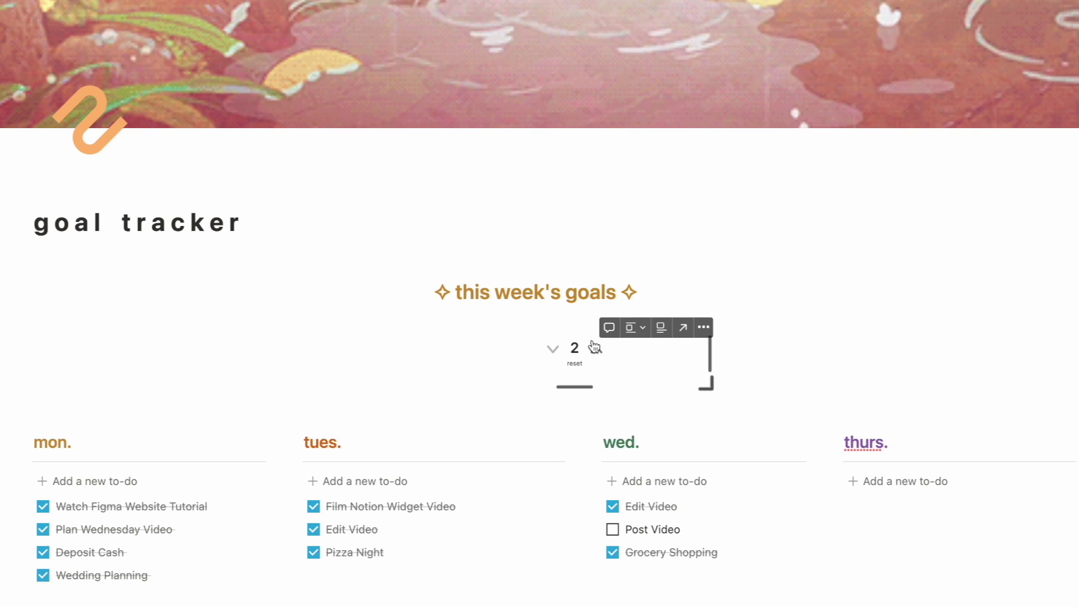
pyautogui.click(553, 348)
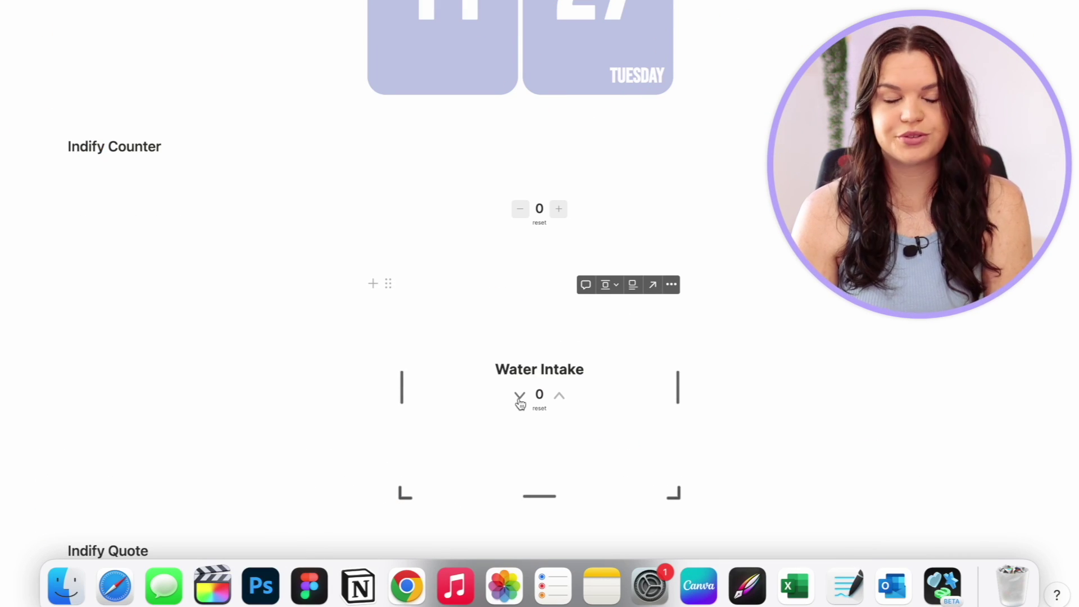
pyautogui.scroll(-5, 519, 402)
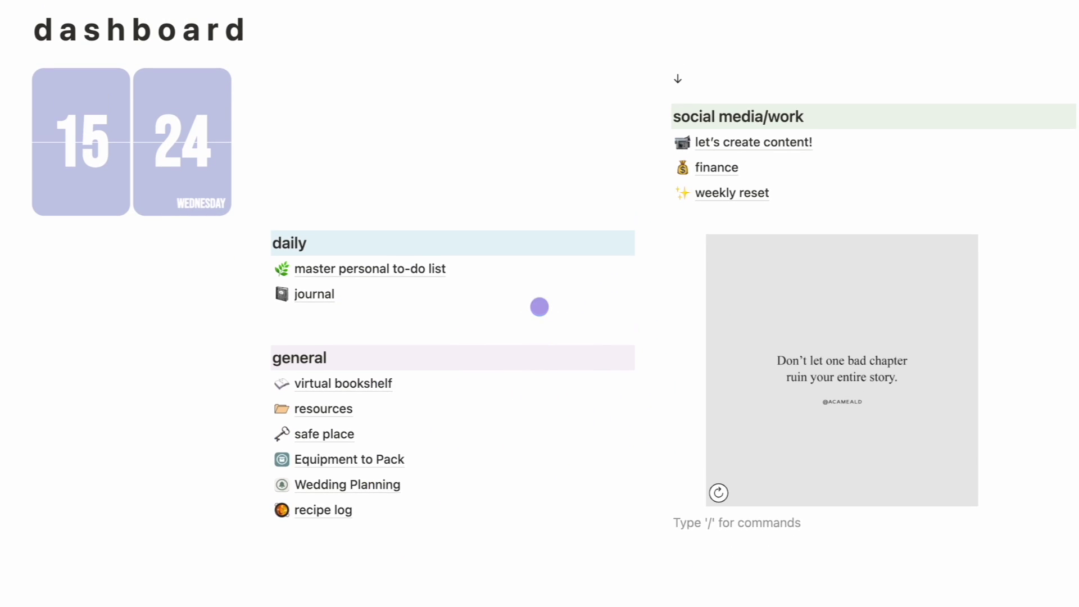
# Refresh the dashboard quote widget twice to cycle to new quotes.
pyautogui.click(719, 498)
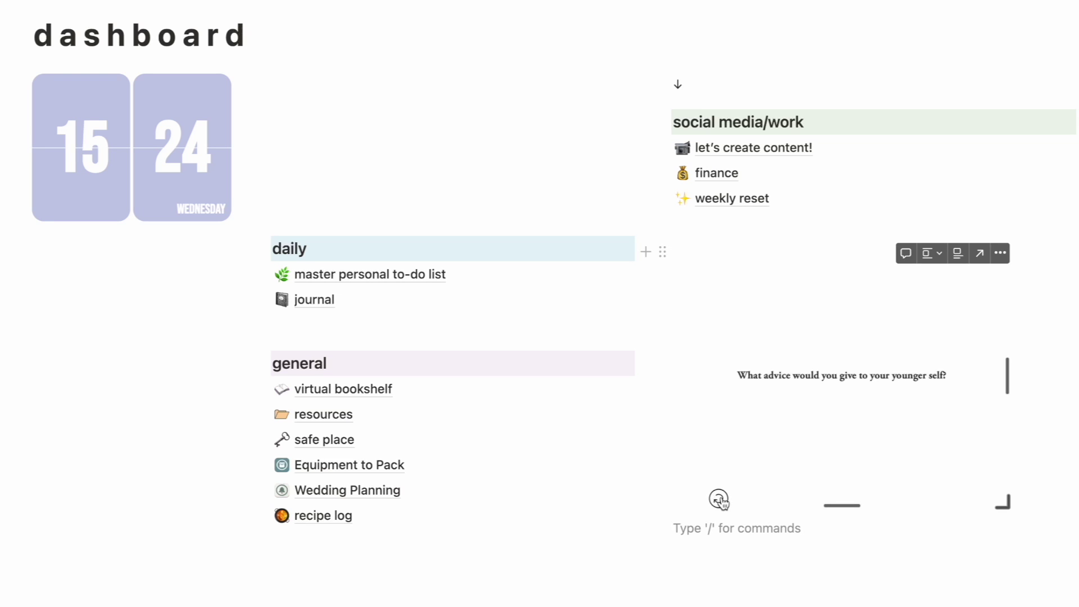
pyautogui.click(719, 498)
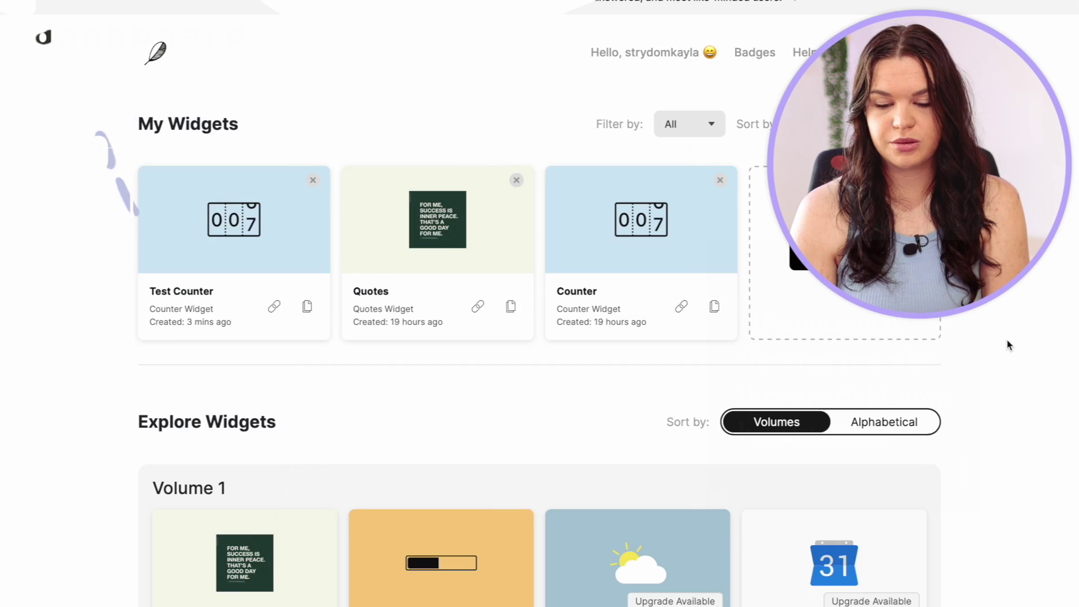
# Start a Quotes widget from Explore Widgets and title it 'Test Quote'.
pyautogui.scroll(-5, 1007, 345)
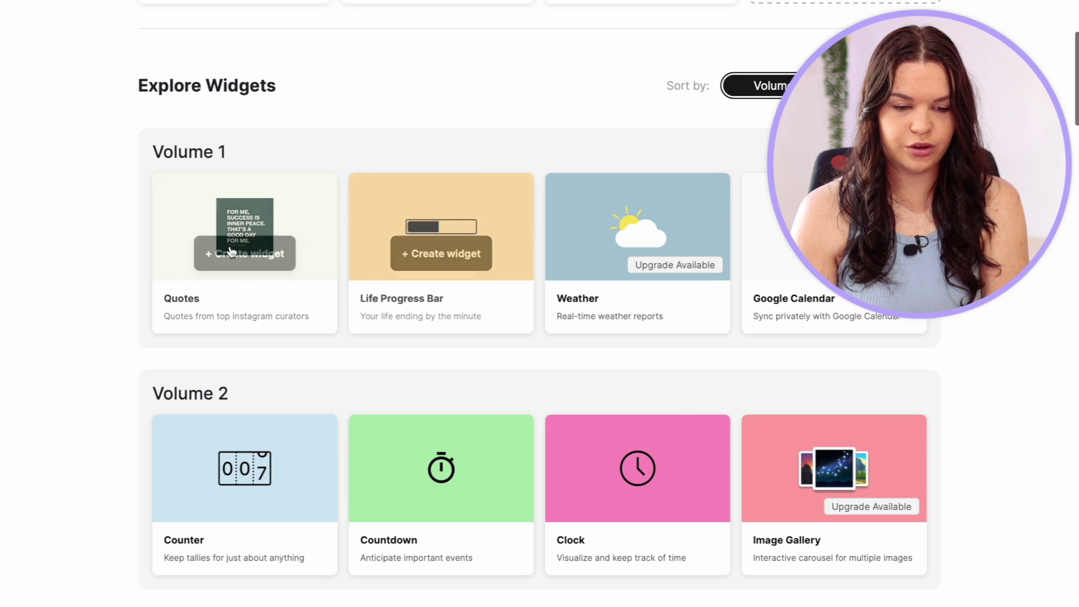
pyautogui.click(239, 256)
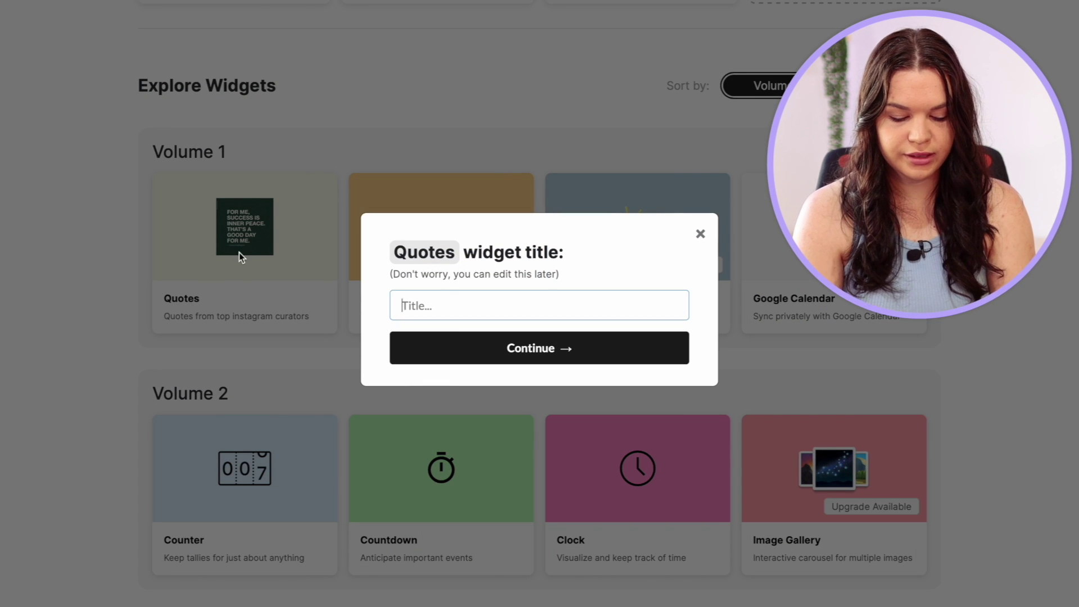
pyautogui.write('Test Qu')
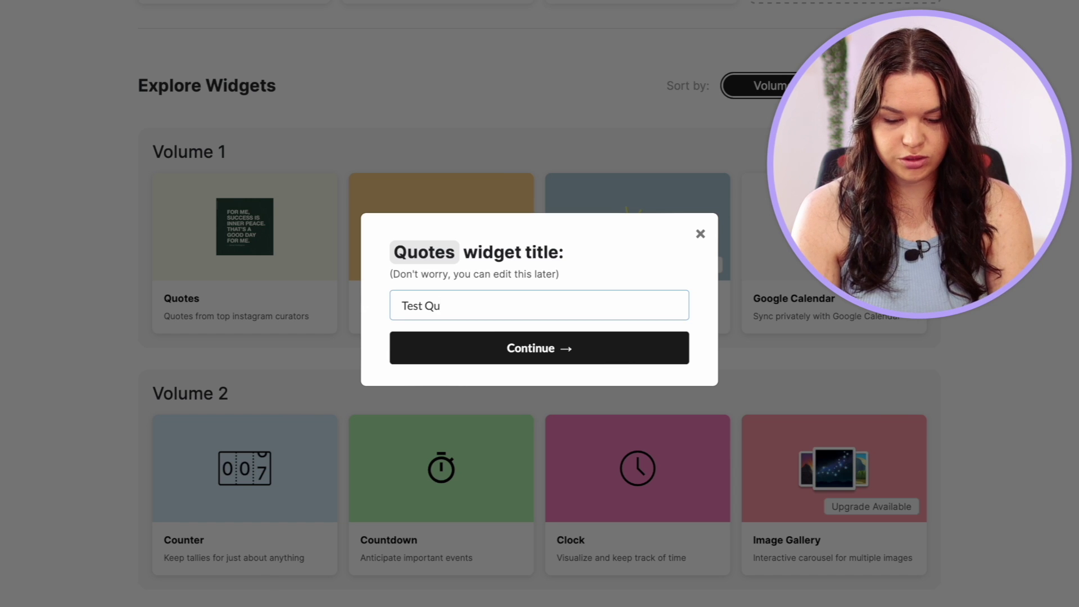
pyautogui.write('ote')
pyautogui.press('Return')
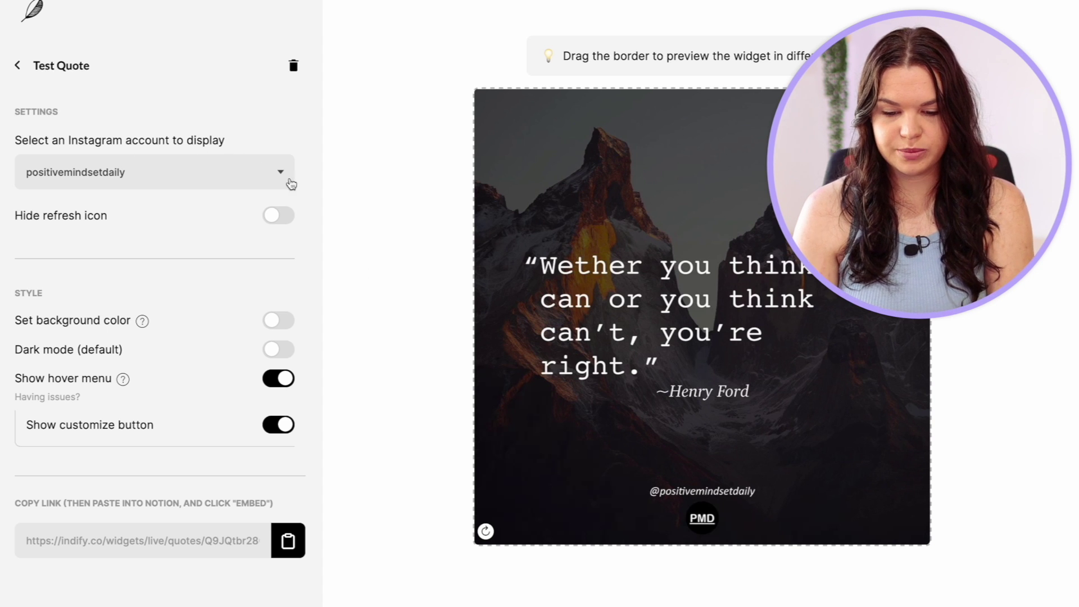
# Keep the current quote account and set the background colour to blue-grey #abc8d6.
pyautogui.click(273, 171)
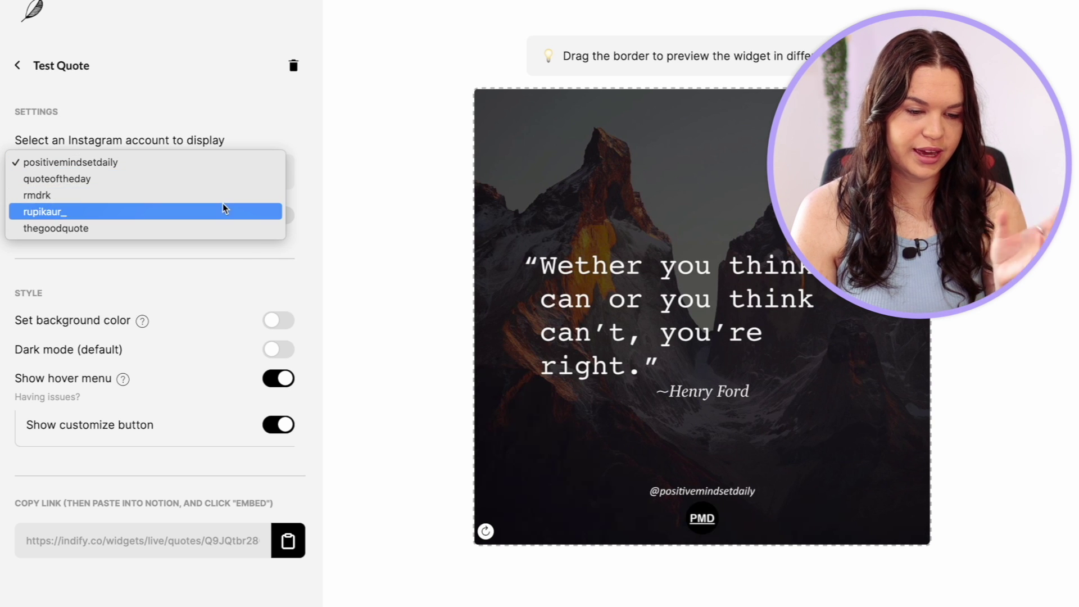
pyautogui.click(242, 127)
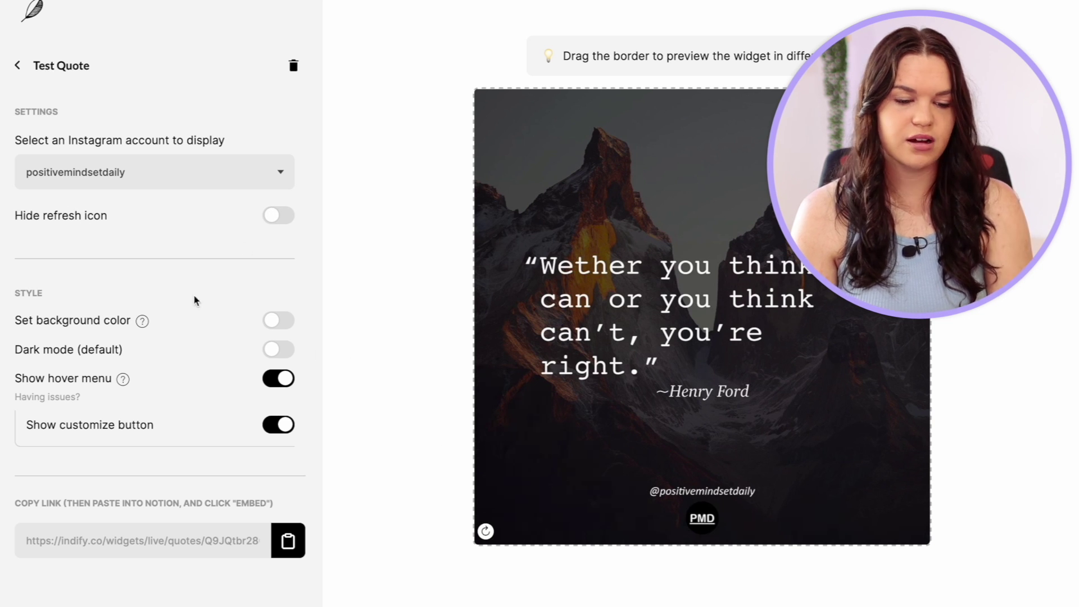
pyautogui.click(278, 321)
pyautogui.click(270, 383)
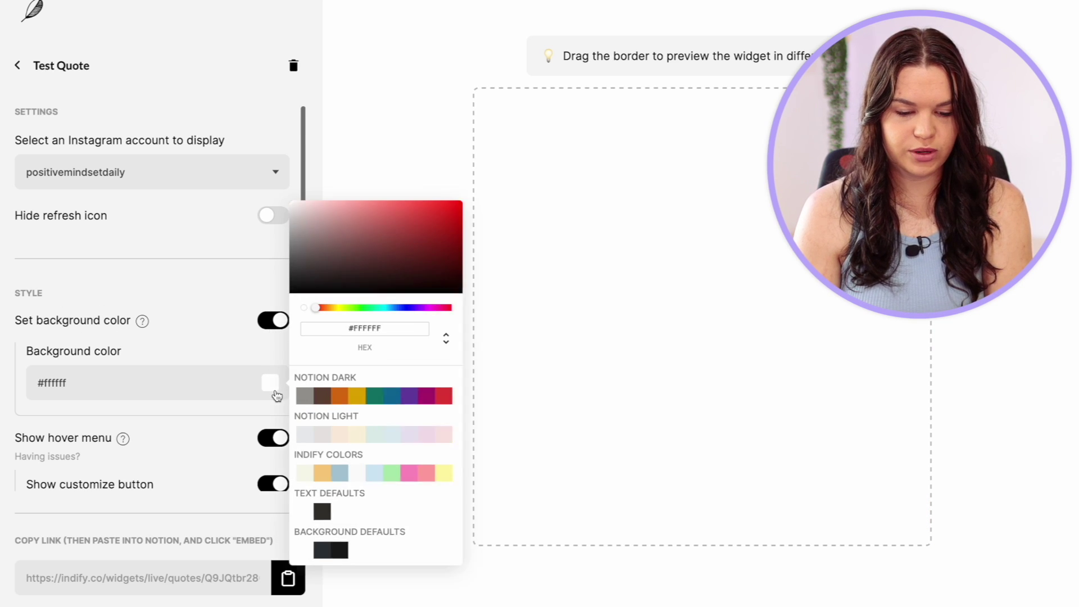
pyautogui.click(341, 478)
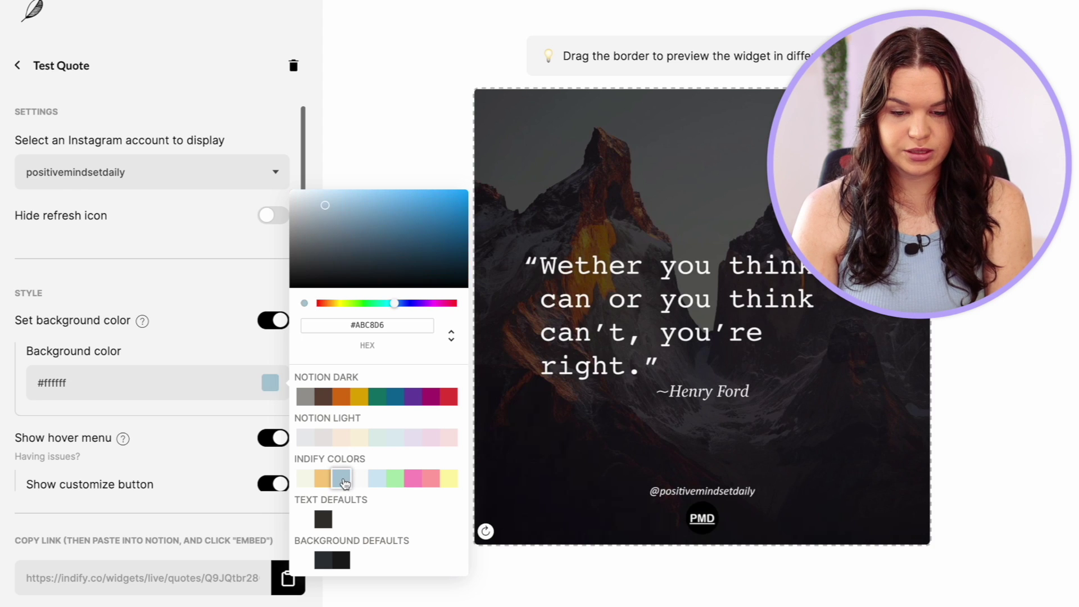
pyautogui.click(243, 265)
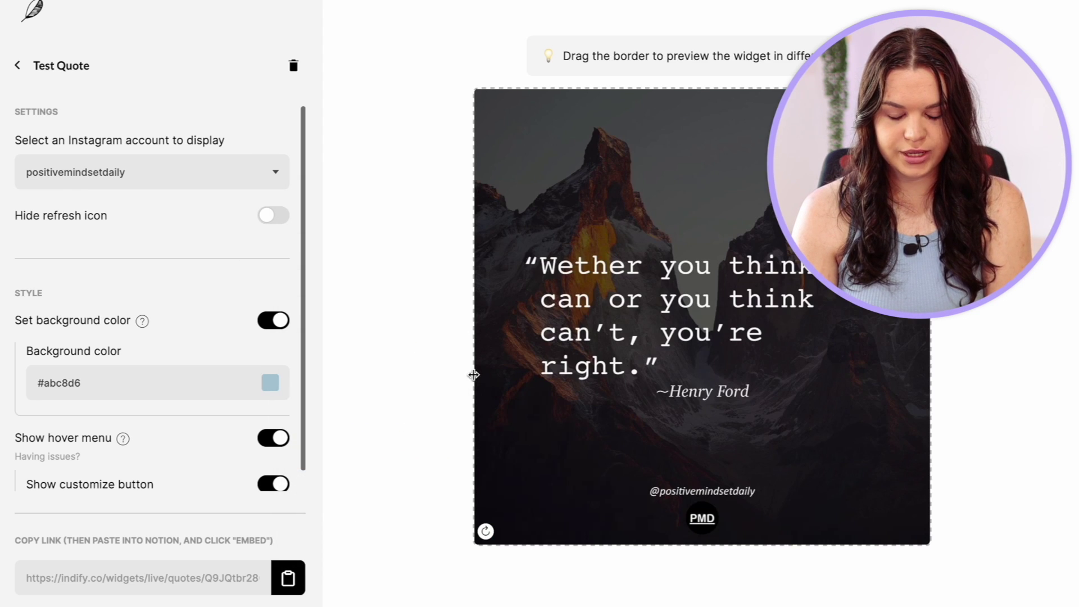
# Widen the preview to check the background, then turn the custom background colour off.
pyautogui.moveTo(473, 374); pyautogui.dragTo(359, 377)
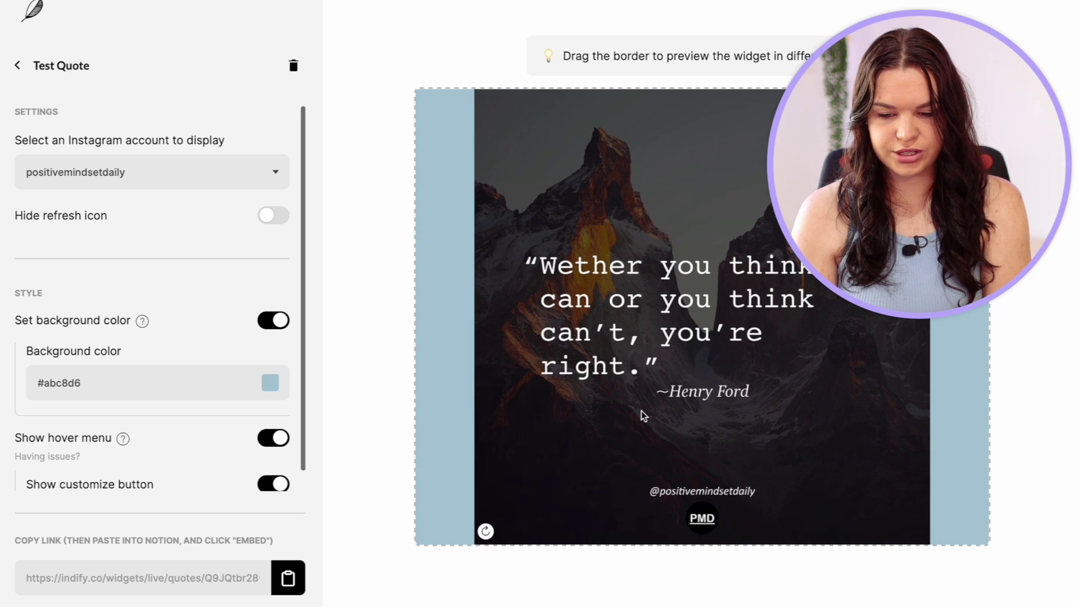
pyautogui.click(281, 322)
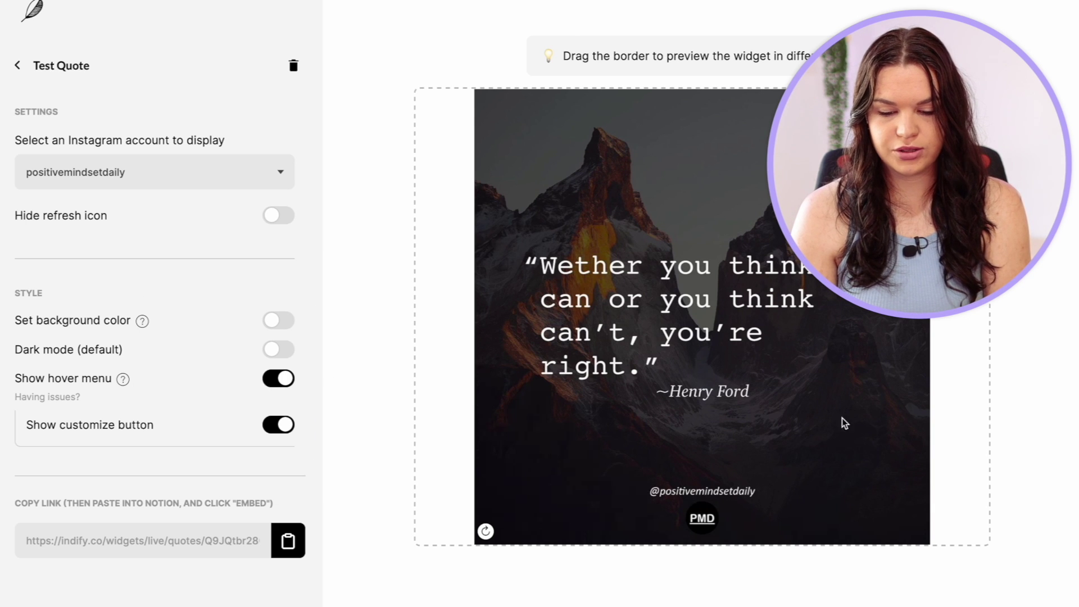
pyautogui.moveTo(885, 532)
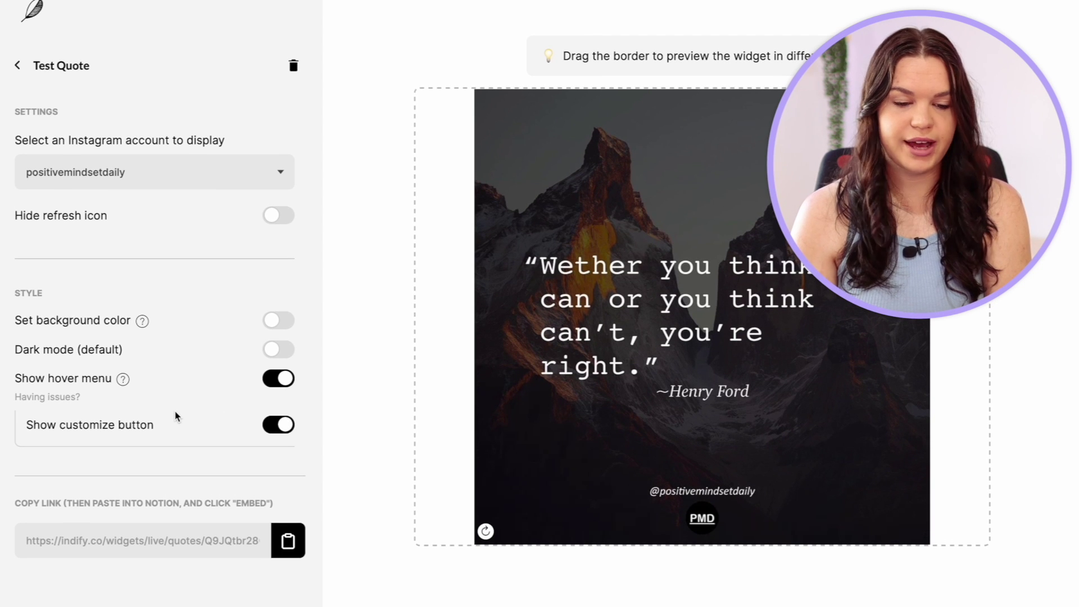
# Copy the widget link, then return to the Notion widgets page and review both quote widgets.
pyautogui.click(289, 542)
pyautogui.hotkey('ctrl', 'Up')
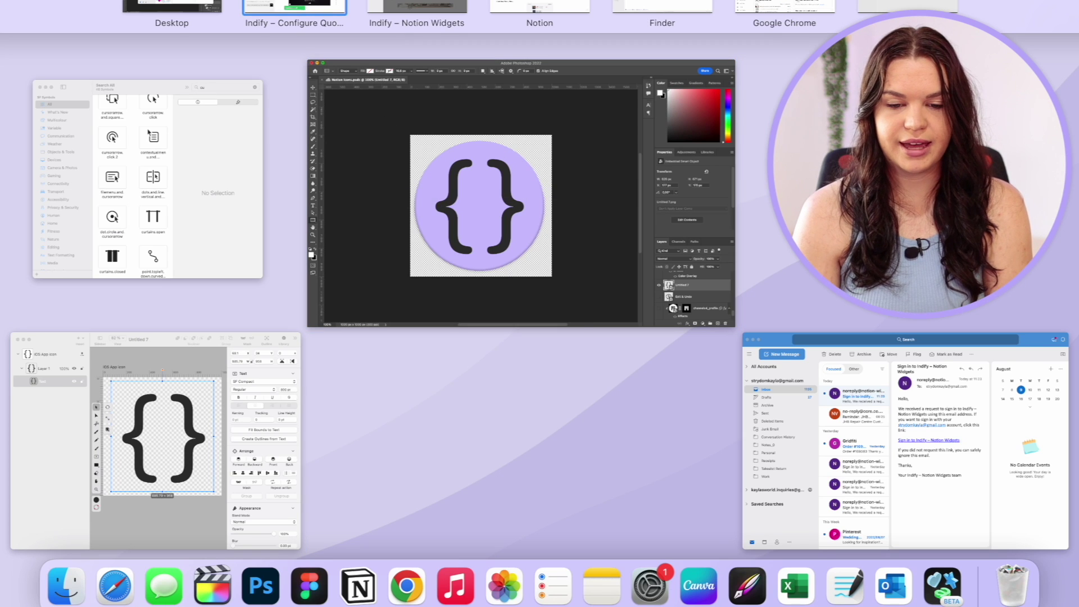
pyautogui.click(585, 5)
pyautogui.scroll(1, 730, 391)
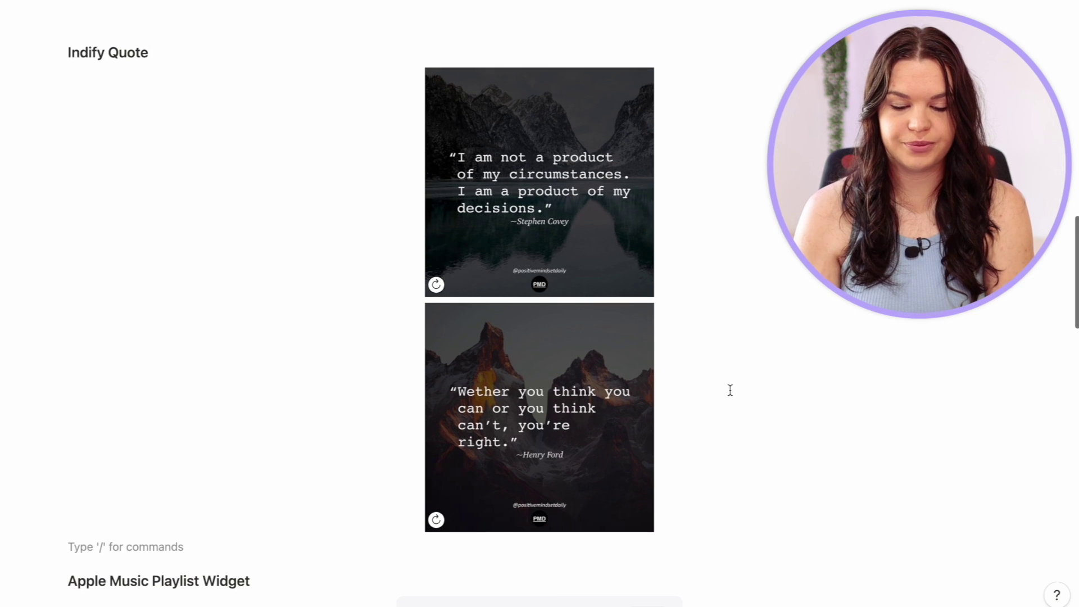
pyautogui.scroll(-6, 730, 390)
pyautogui.scroll(1, 730, 390)
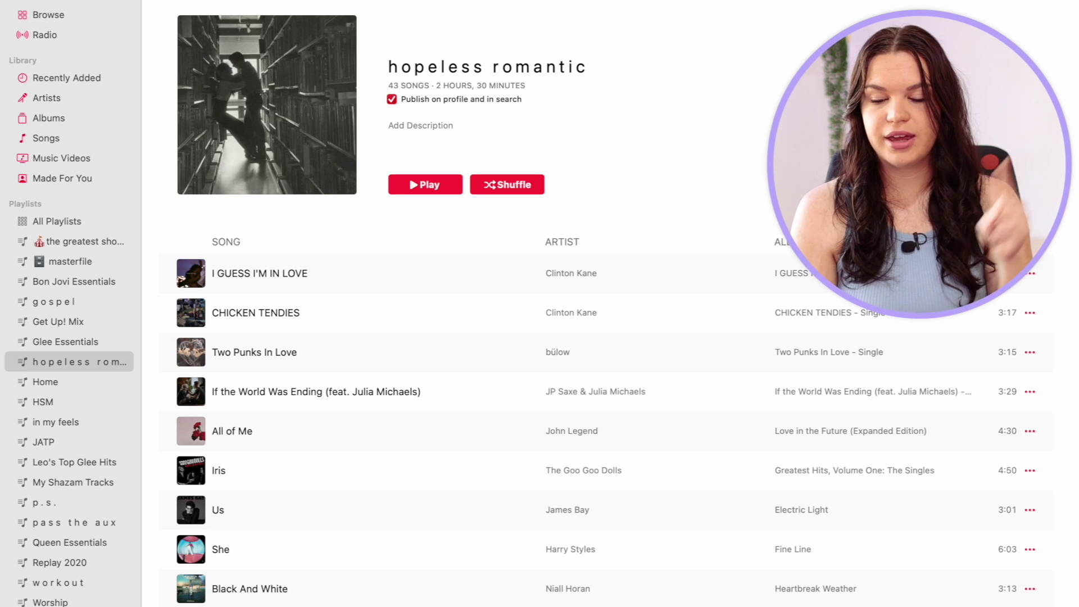
# Open the hopeless romantic playlist's options menu and bring up its Share submenu.
pyautogui.click(1043, 185)
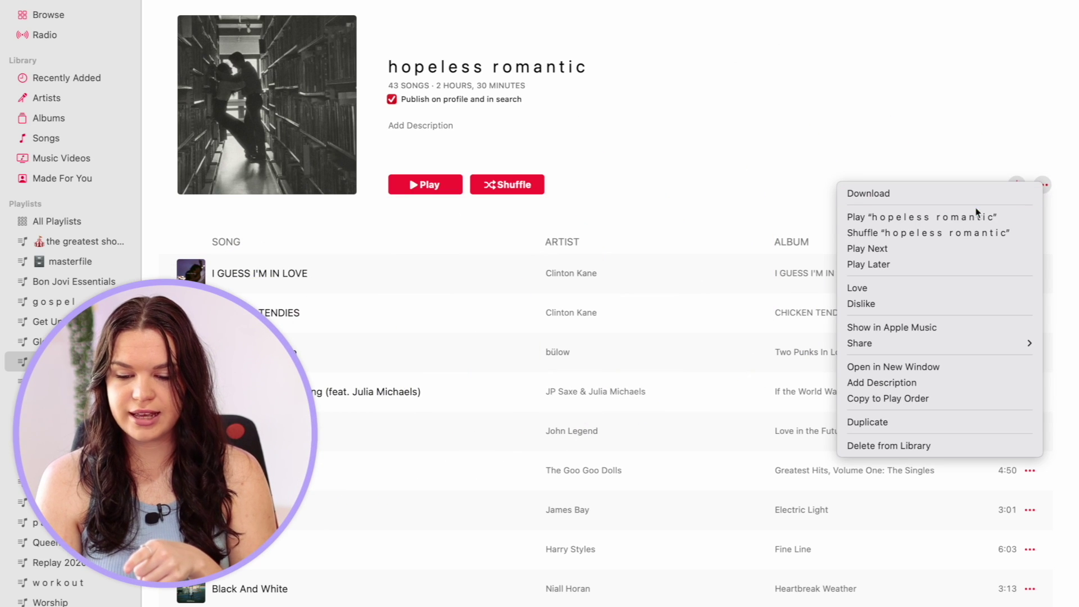
pyautogui.moveTo(943, 344)
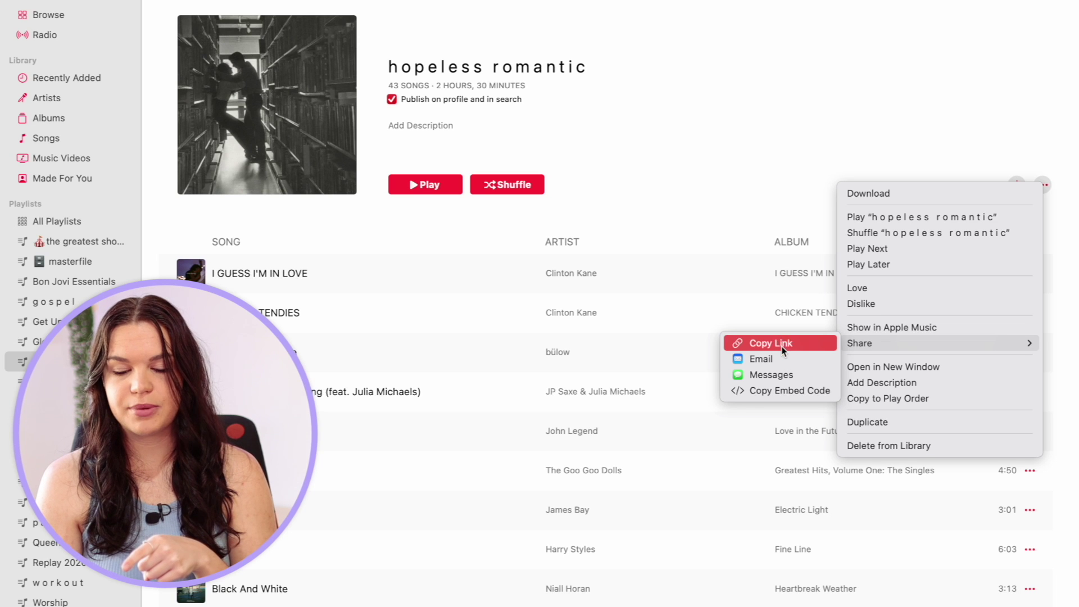
# Copy the hopeless romantic embed code and paste it into a new /embed block in Notion.
pyautogui.click(789, 394)
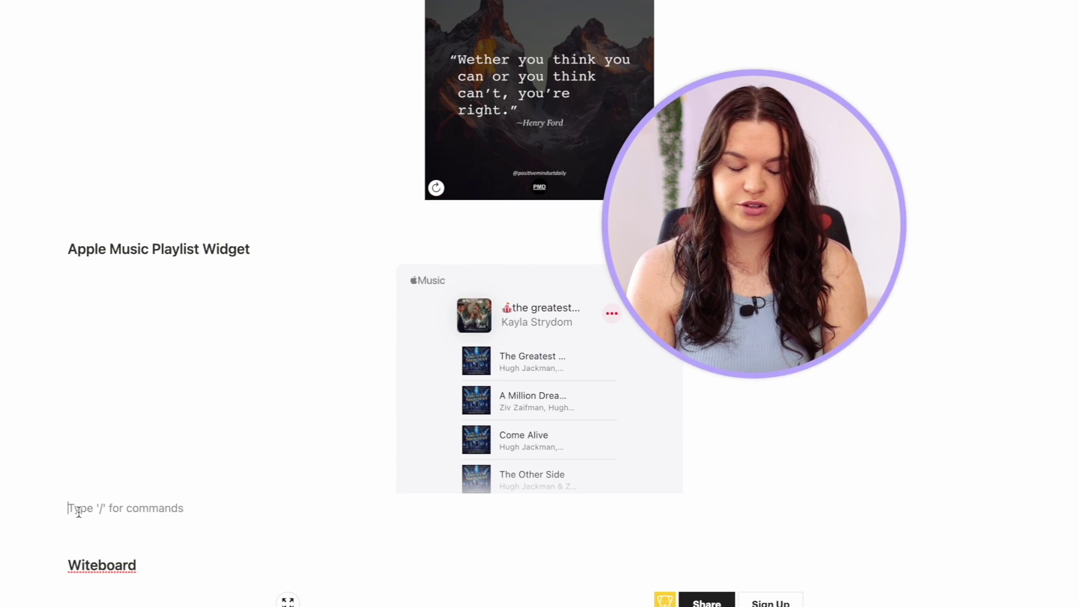
pyautogui.write('/embed')
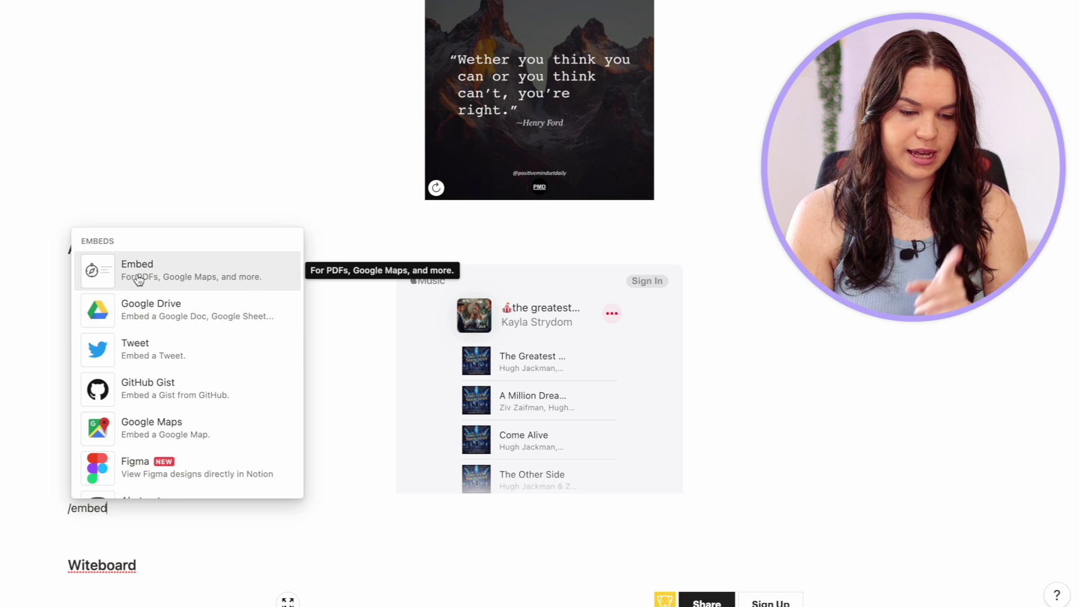
pyautogui.click(137, 279)
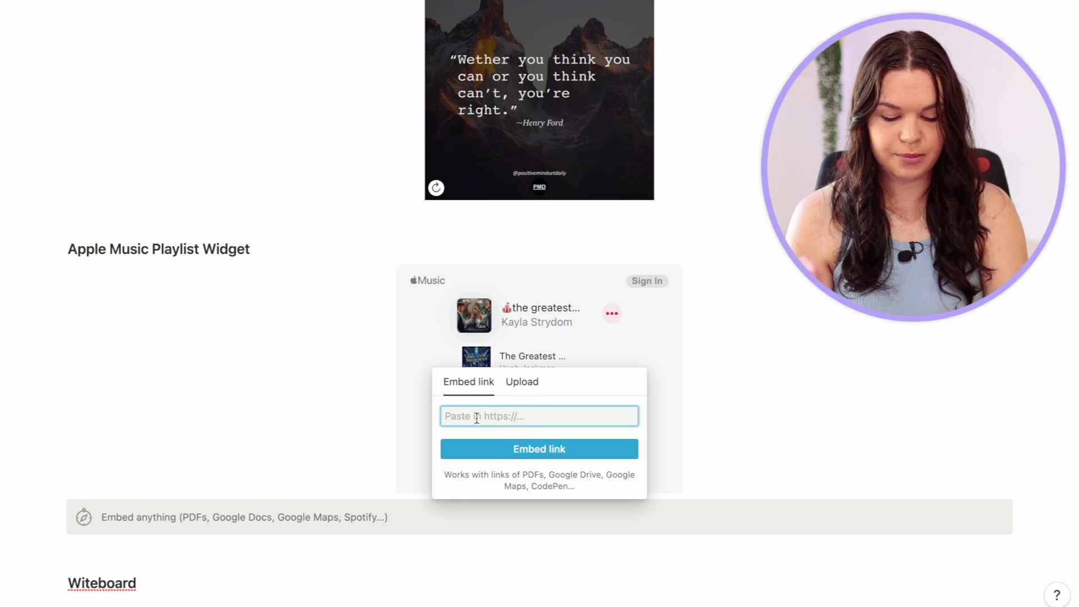
pyautogui.press('super+v')
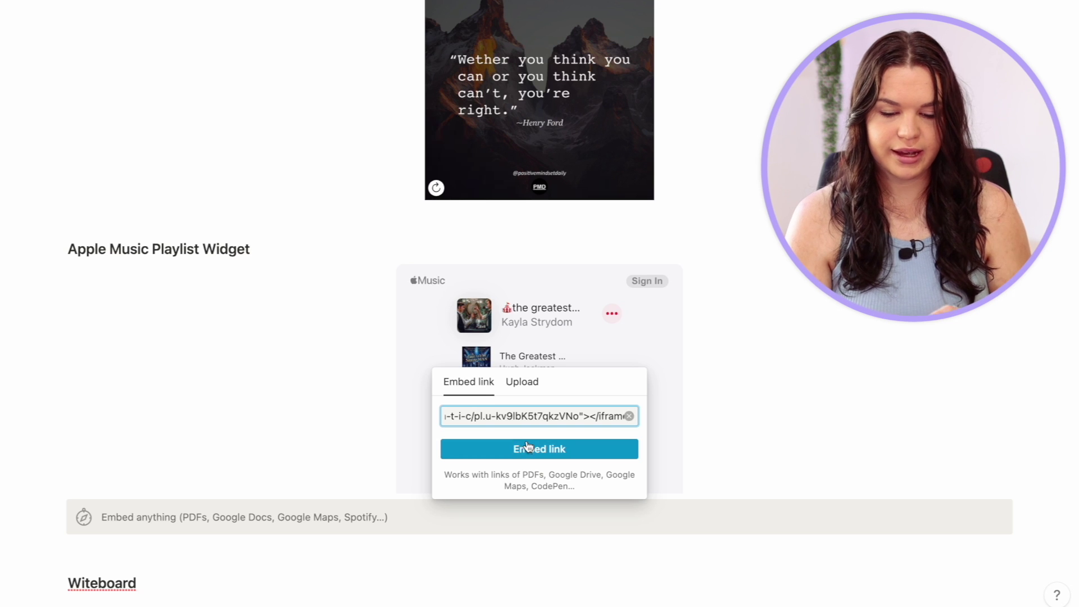
pyautogui.click(527, 448)
pyautogui.scroll(-2, 503, 438)
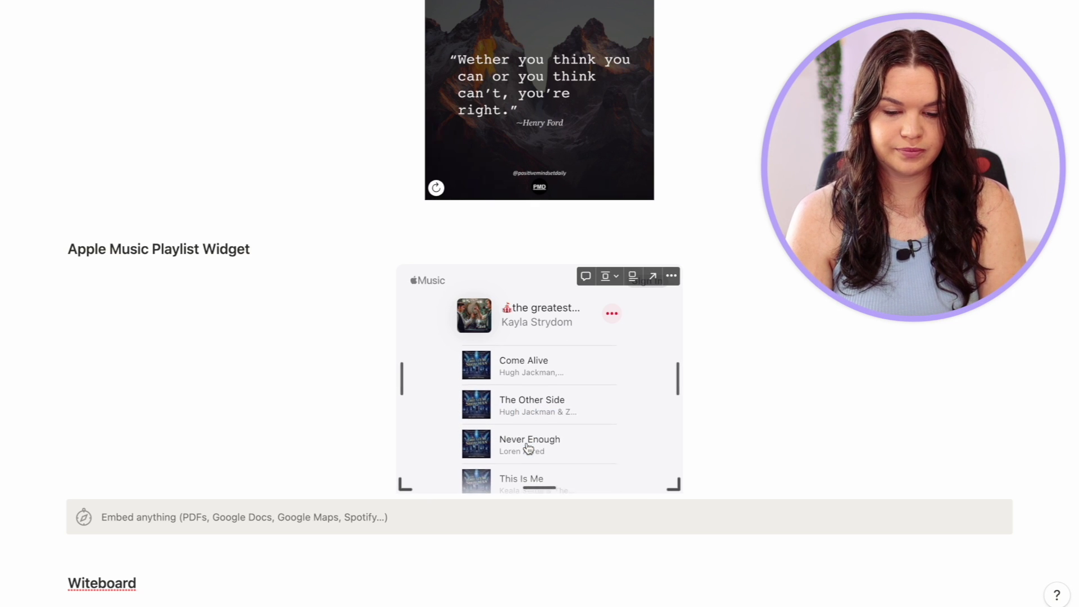
pyautogui.scroll(2, 450, 421)
pyautogui.scroll(-3, 370, 405)
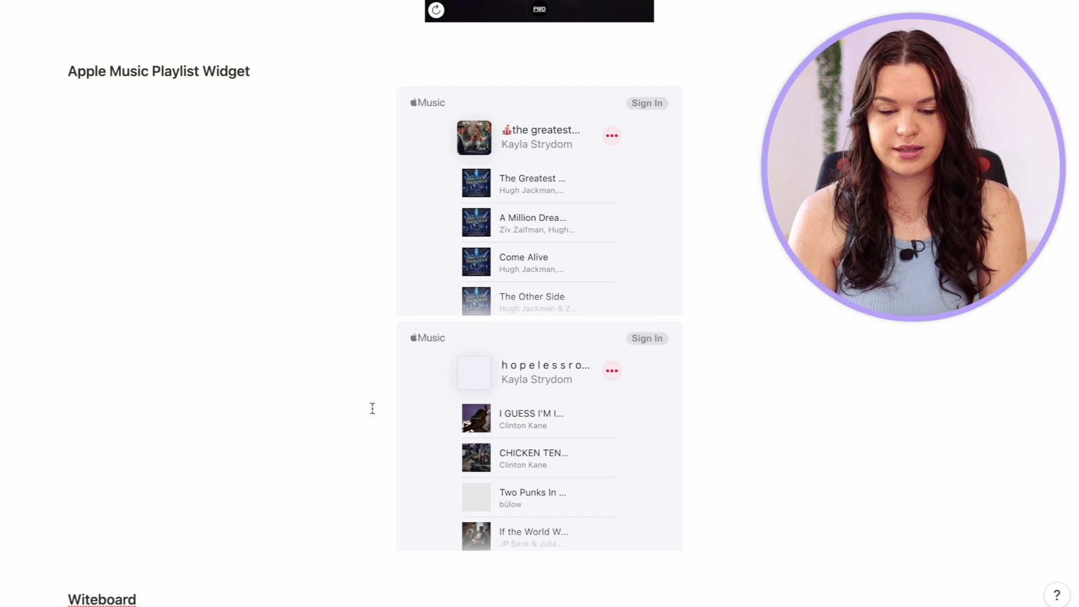
pyautogui.scroll(-3, 645, 431)
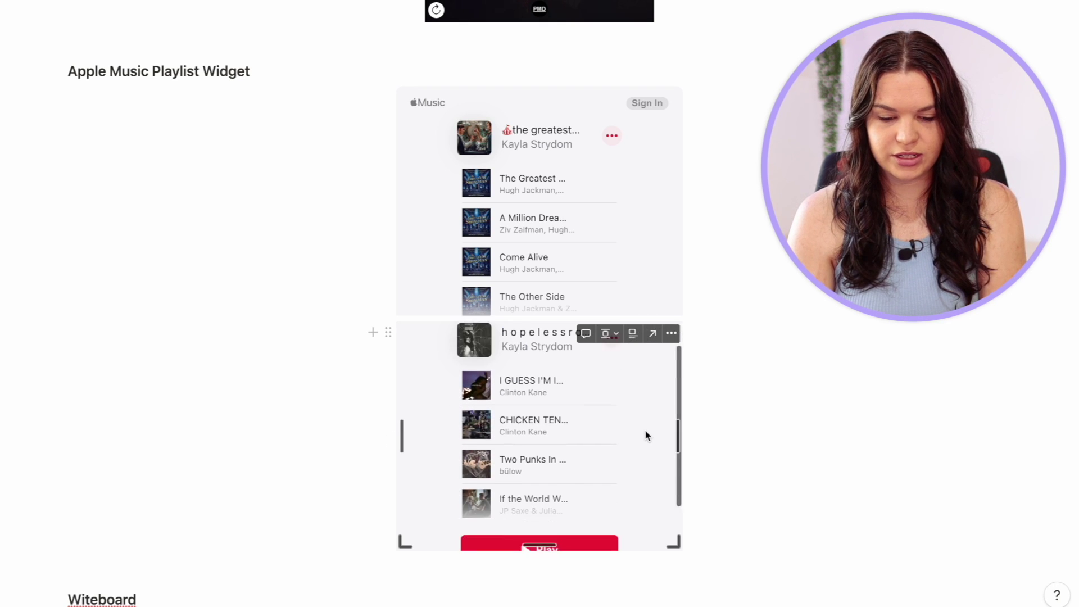
pyautogui.scroll(3, 645, 430)
pyautogui.scroll(-3, 645, 430)
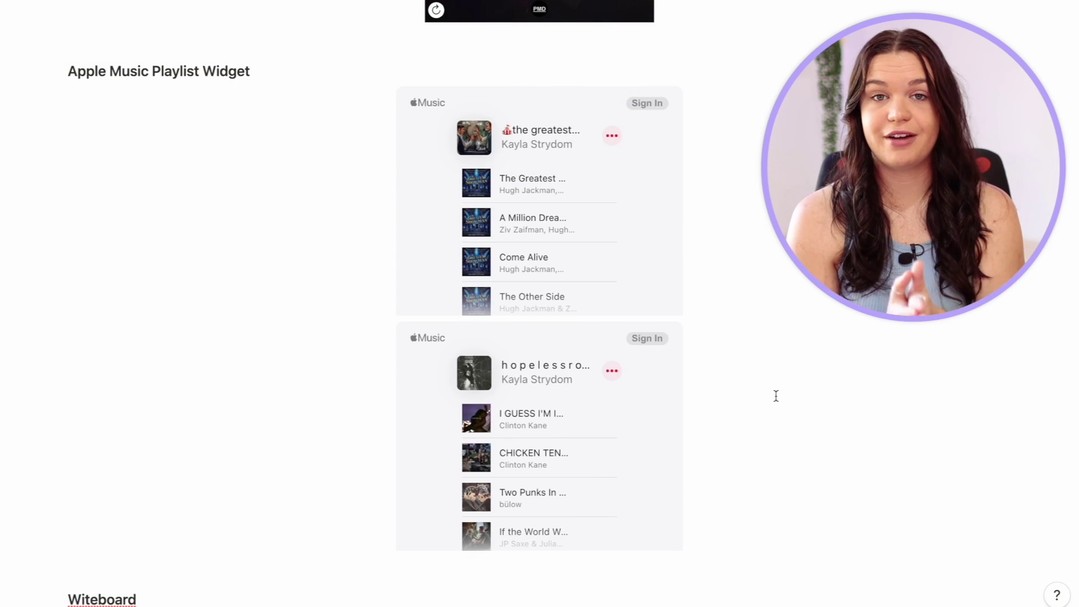
pyautogui.scroll(-7, 775, 396)
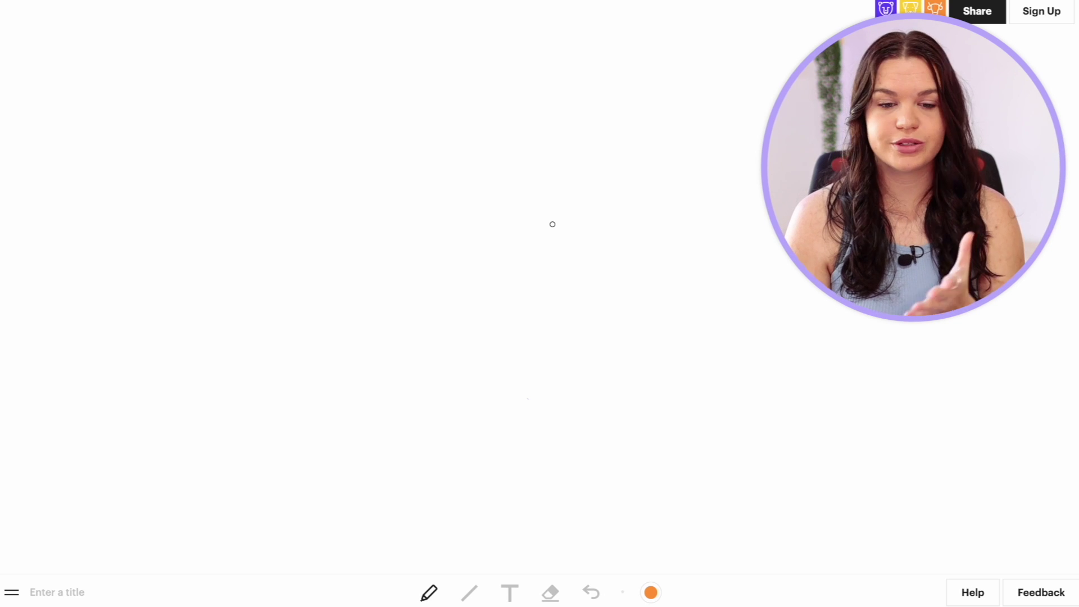
# Copy the Witeboard board's witeboard.com URL from the address bar.
pyautogui.click(543, 21)
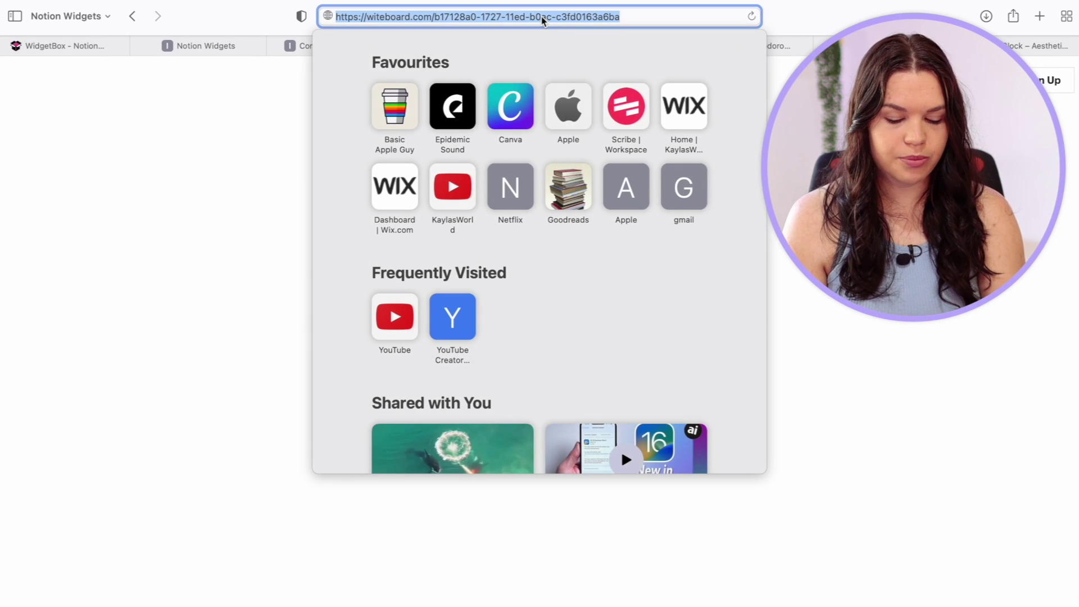
pyautogui.click(251, 159)
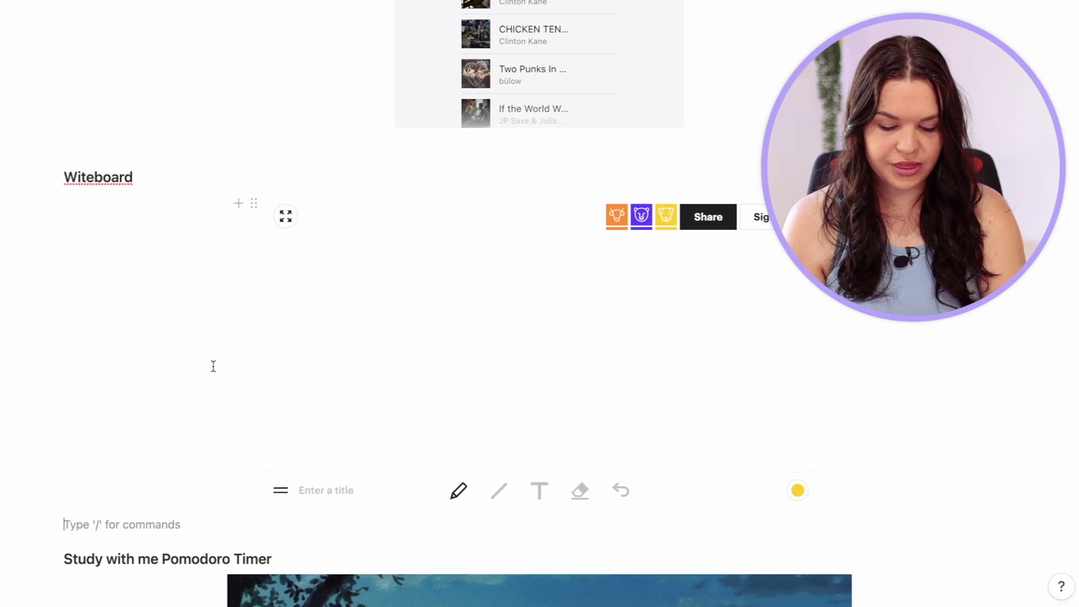
# Paste the Witeboard link into Notion as an embed and widen it.
pyautogui.press('super+v')
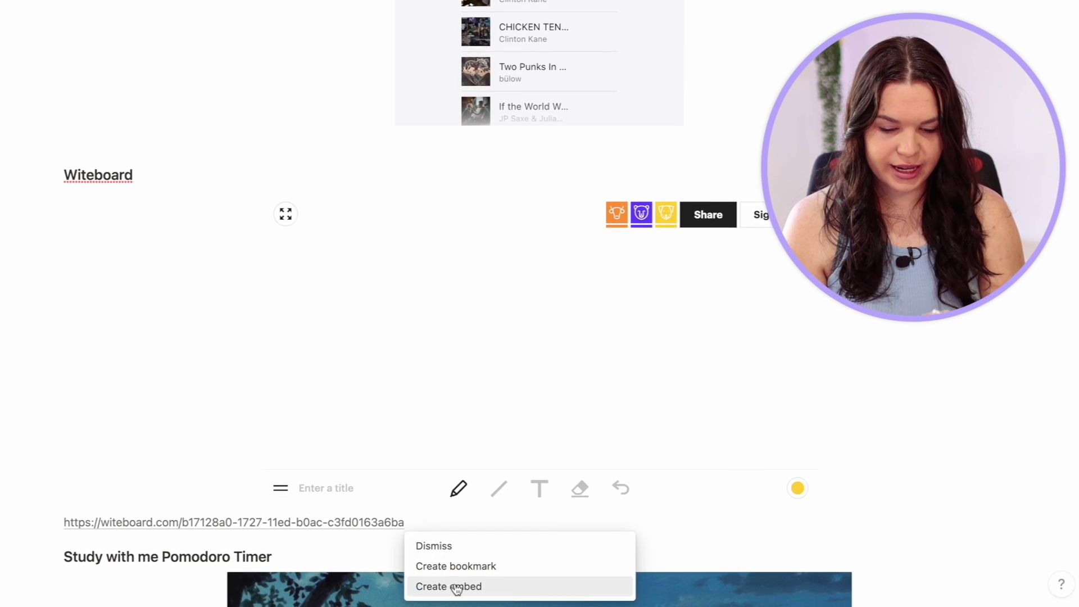
pyautogui.click(455, 585)
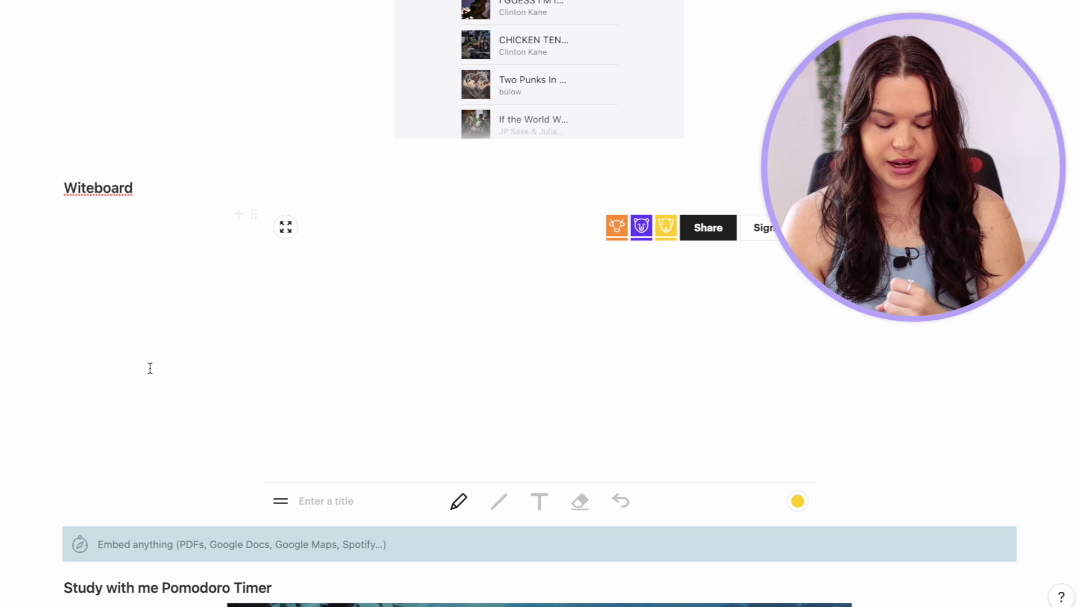
pyautogui.scroll(-5, 147, 368)
pyautogui.scroll(2, 148, 368)
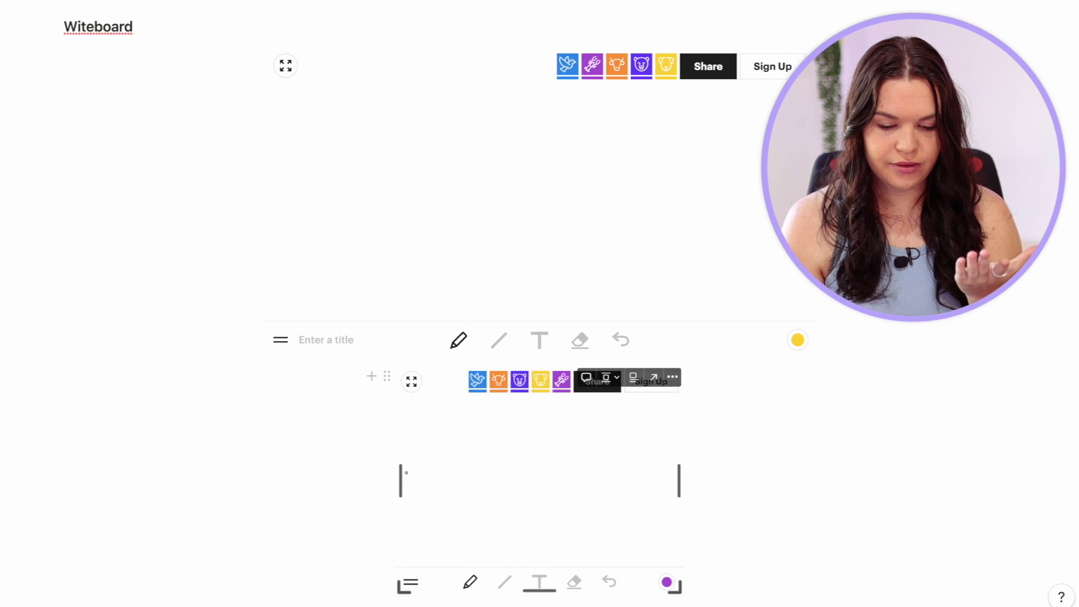
pyautogui.moveTo(401, 477); pyautogui.dragTo(198, 477)
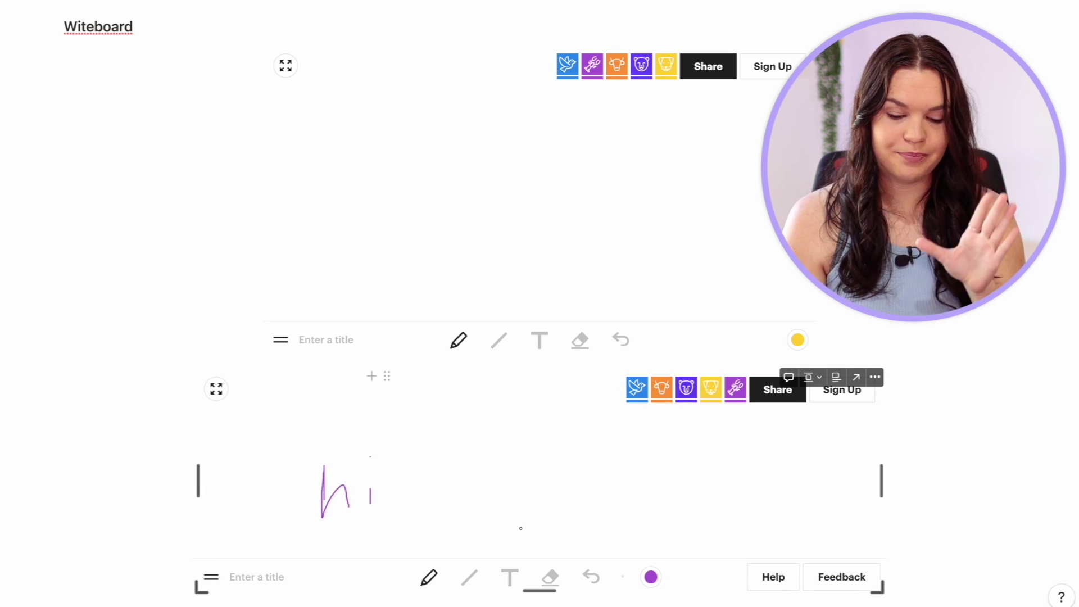
# Draw a horizontal purple line and crossing lines on the embedded whiteboard with the Line tool.
pyautogui.click(469, 577)
pyautogui.moveTo(465, 478); pyautogui.dragTo(642, 477)
pyautogui.moveTo(536, 463)
pyautogui.mouseDown()
pyautogui.moveTo(536, 547)
pyautogui.moveTo(589, 440)
pyautogui.mouseUp()
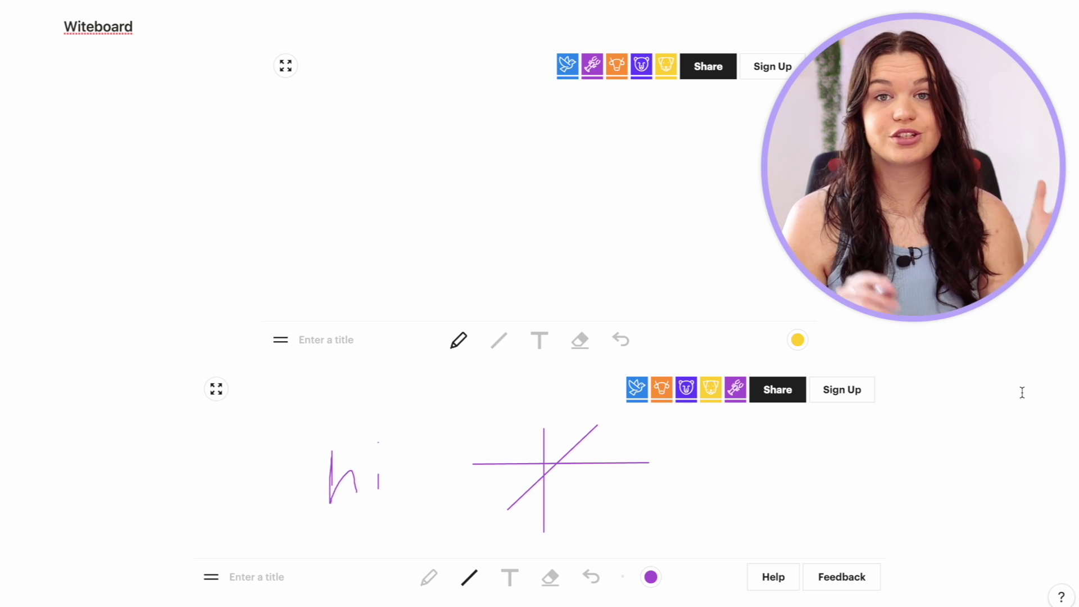
# Scroll the studywithme.io page to view its 25:00 Pomodoro timer and countryside scene.
pyautogui.scroll(-8, 1021, 391)
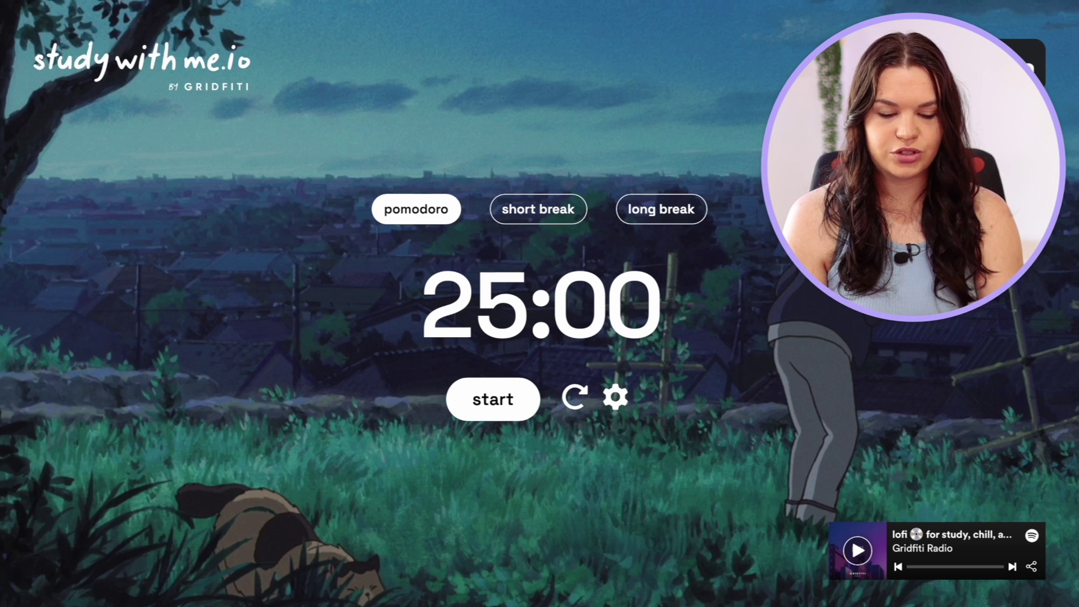
# Embed the studywithme.io timer link in Notion and resize it wider and taller.
pyautogui.click(534, 23)
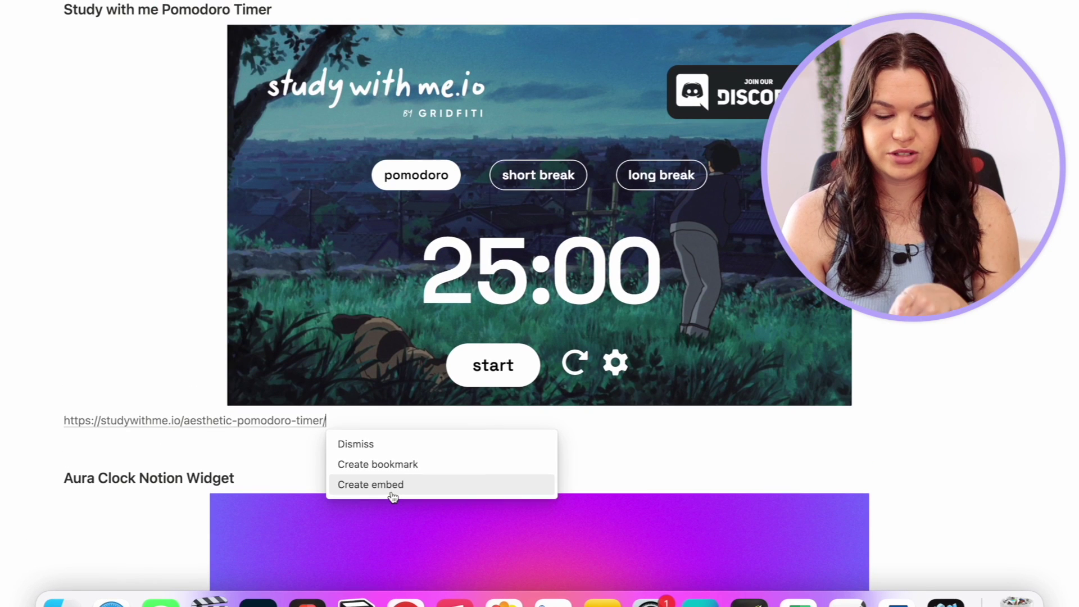
pyautogui.click(392, 496)
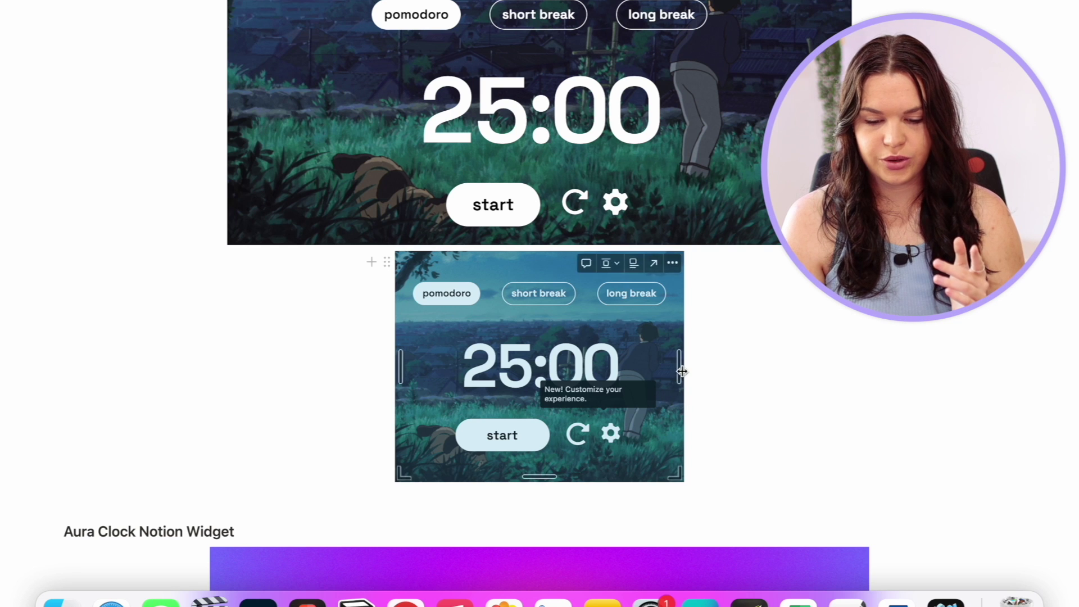
pyautogui.moveTo(680, 366); pyautogui.dragTo(813, 371)
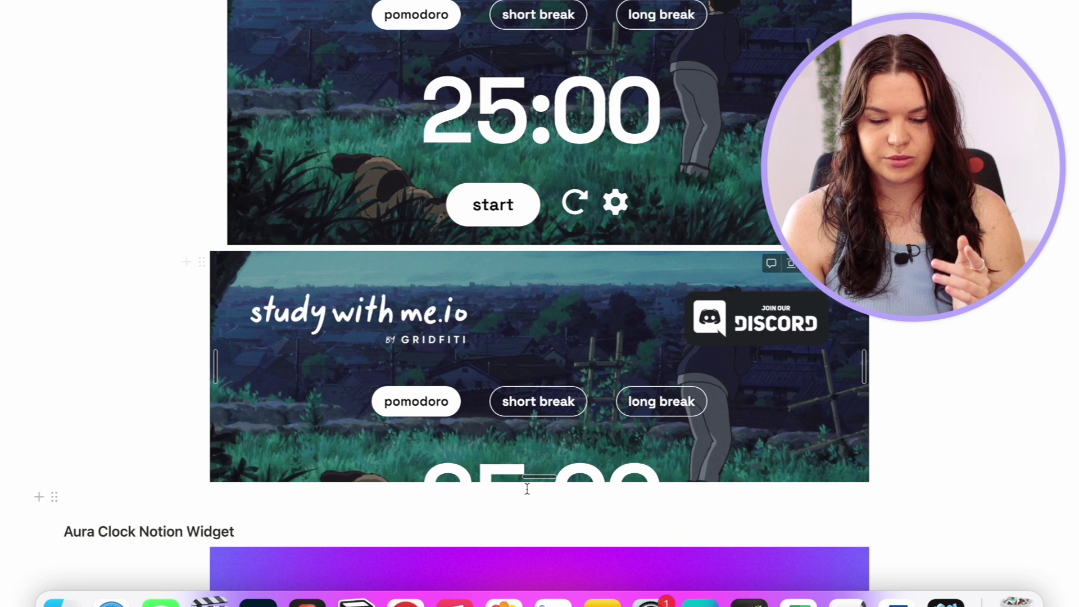
pyautogui.moveTo(538, 479); pyautogui.dragTo(539, 596)
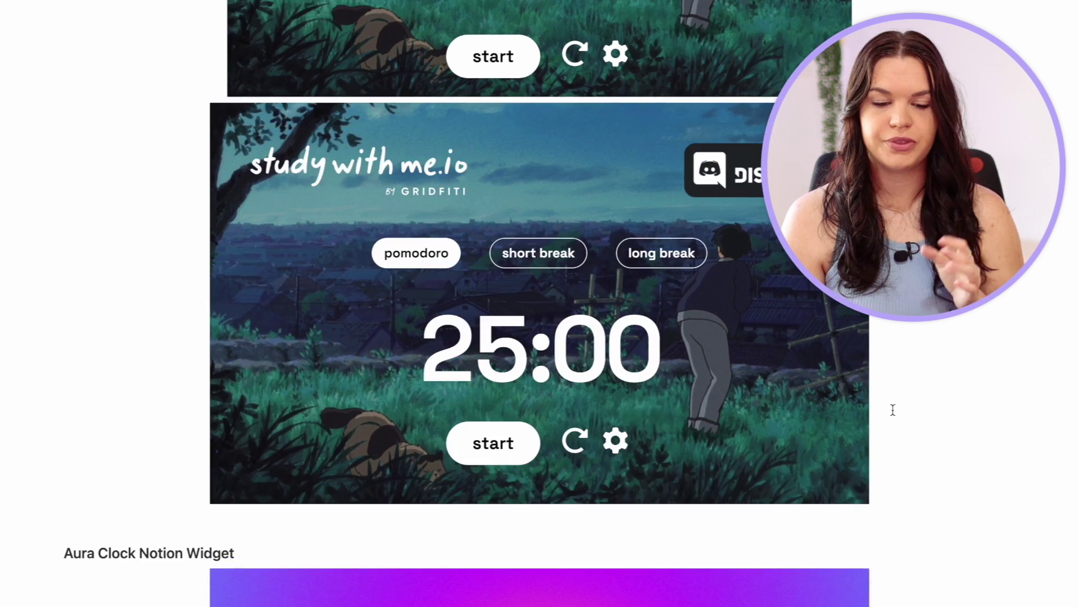
# Start and pause the countdown, then try the short break and long break modes.
pyautogui.click(493, 443)
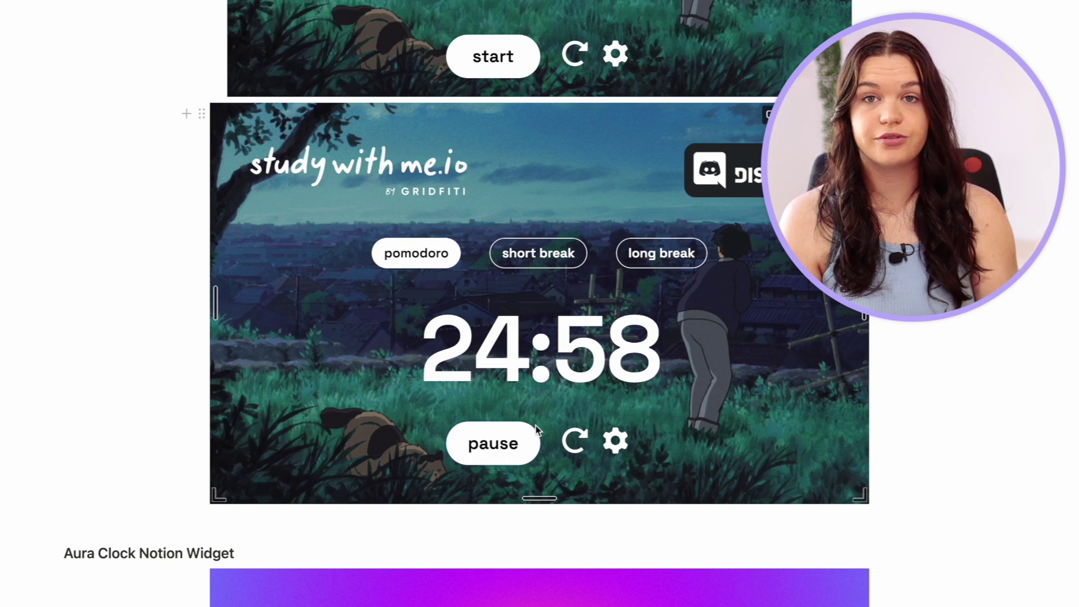
pyautogui.click(497, 447)
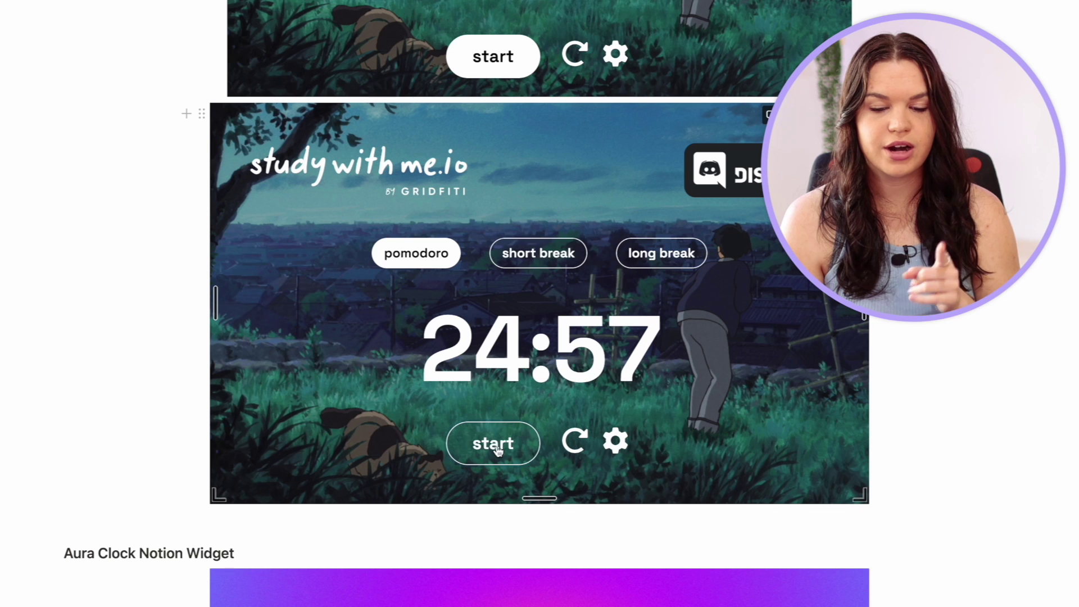
pyautogui.click(537, 253)
pyautogui.click(660, 253)
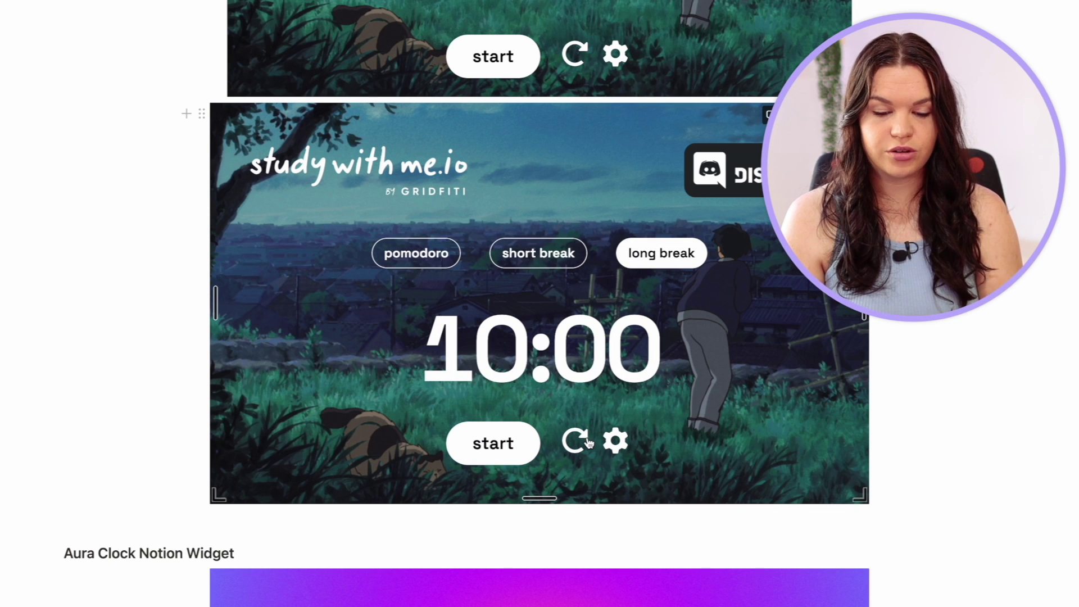
# Set the embedded timer's theme to Aura and switch it back to 25:00 pomodoro mode.
pyautogui.click(616, 442)
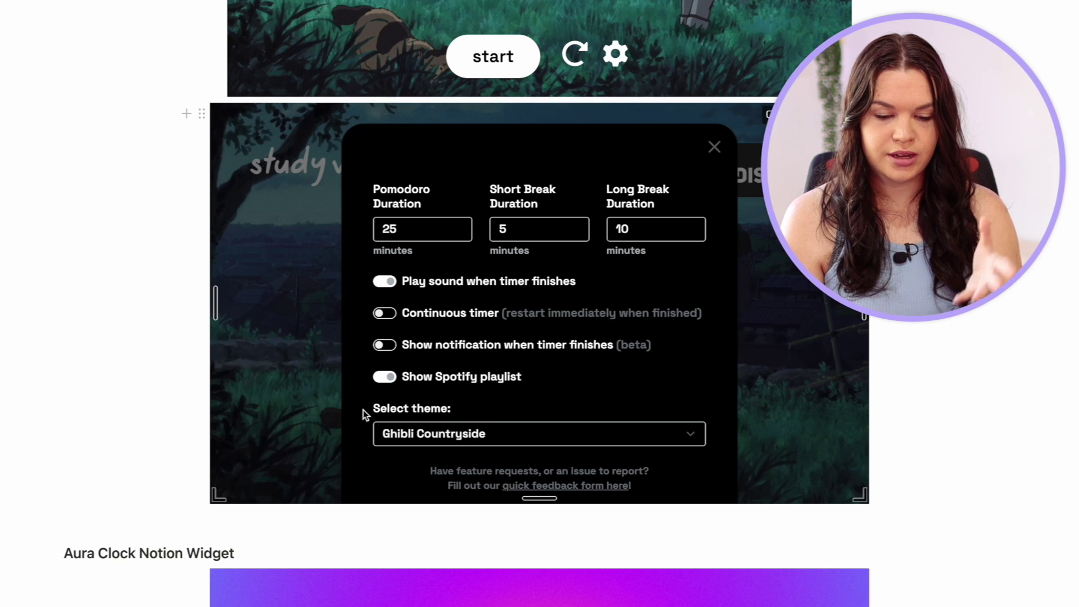
pyautogui.click(446, 433)
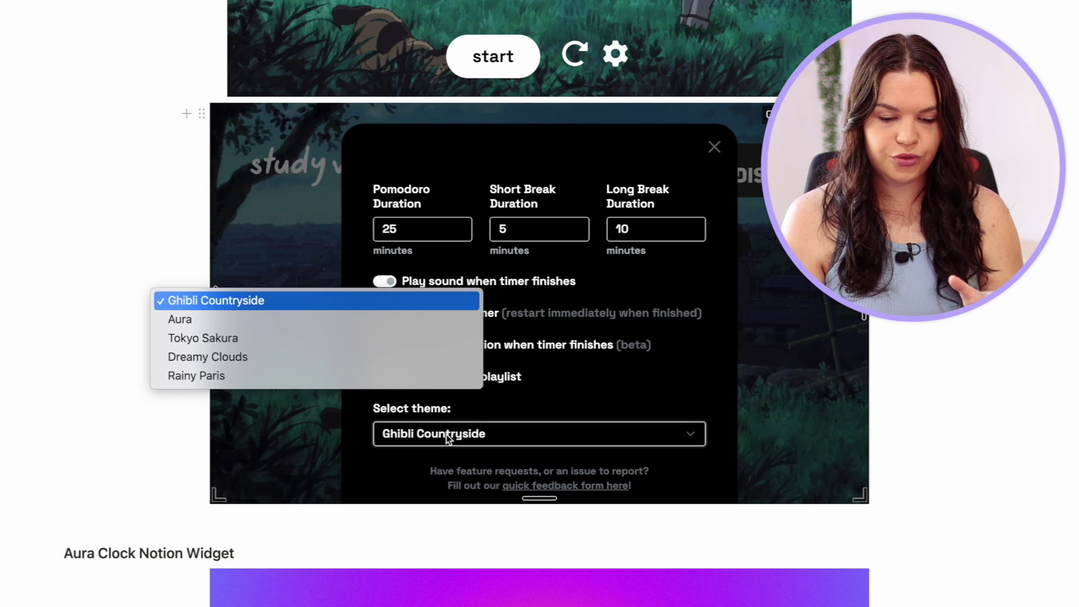
pyautogui.click(318, 324)
pyautogui.click(338, 335)
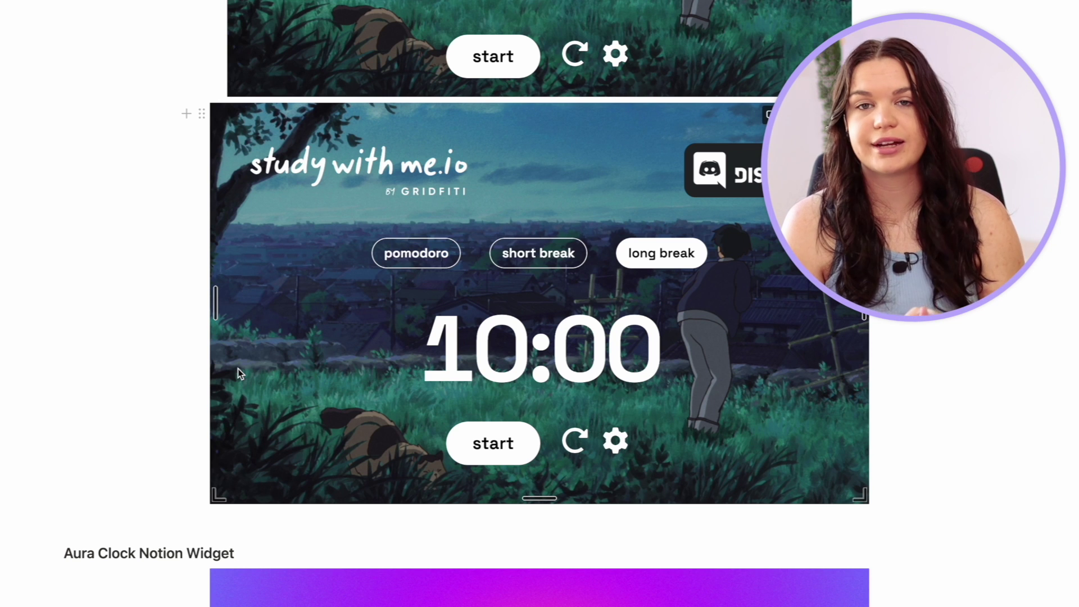
pyautogui.click(397, 263)
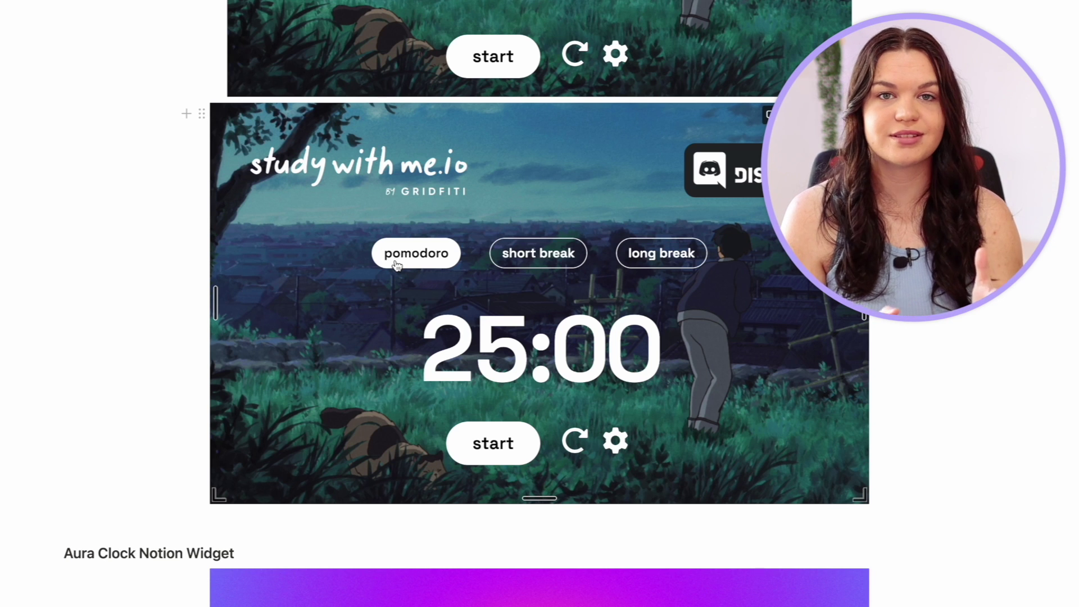
# Browse the Aura Clock product page, viewing the Aura Dashboard and 11:11 clock preview images.
pyautogui.scroll(-7, 396, 264)
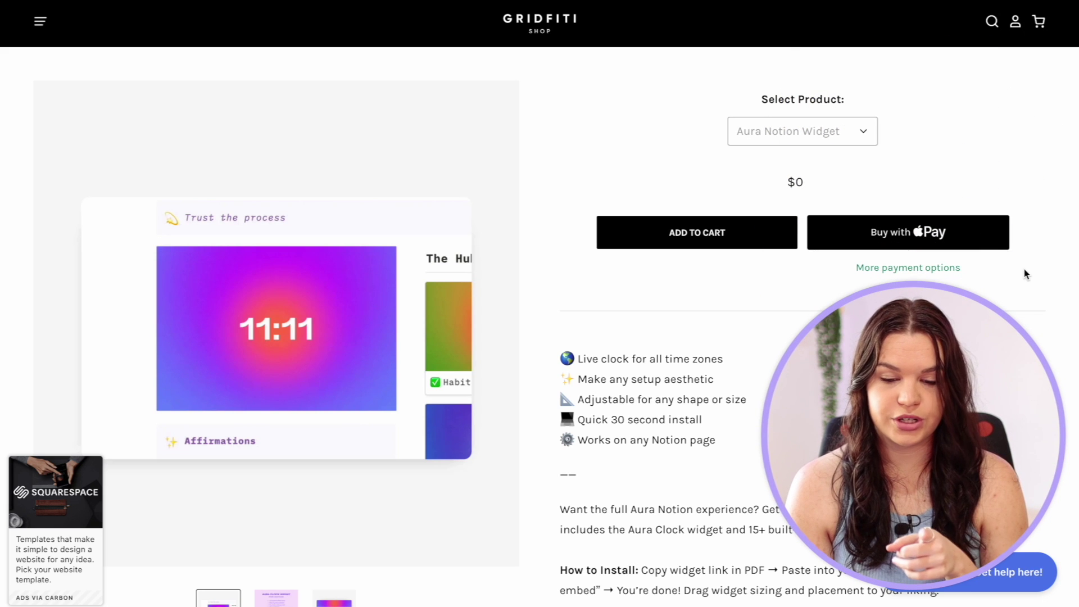
pyautogui.scroll(-1, 540, 325)
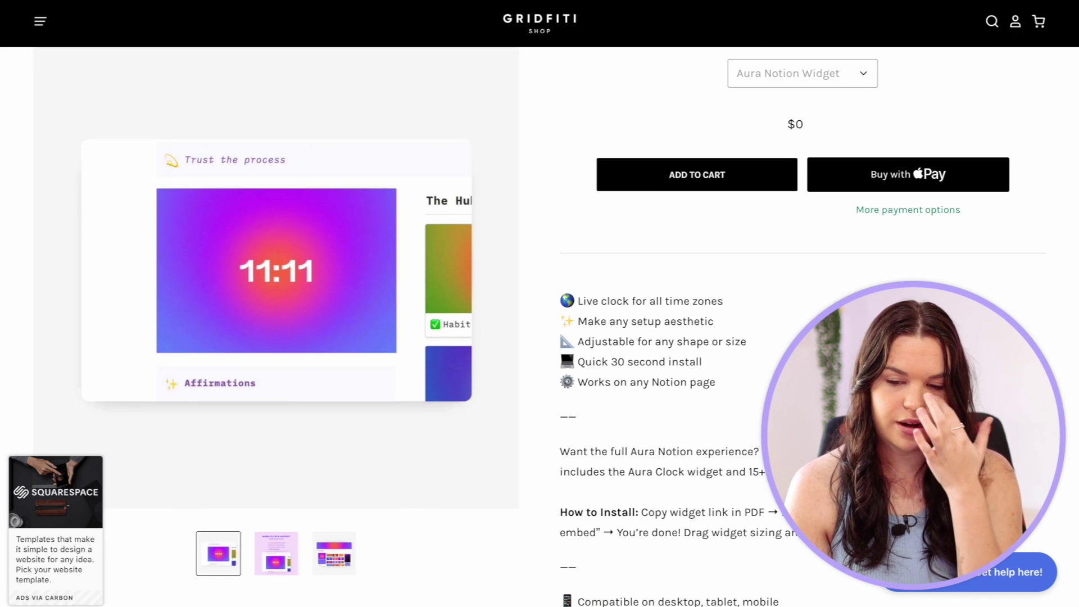
pyautogui.scroll(1, 539, 326)
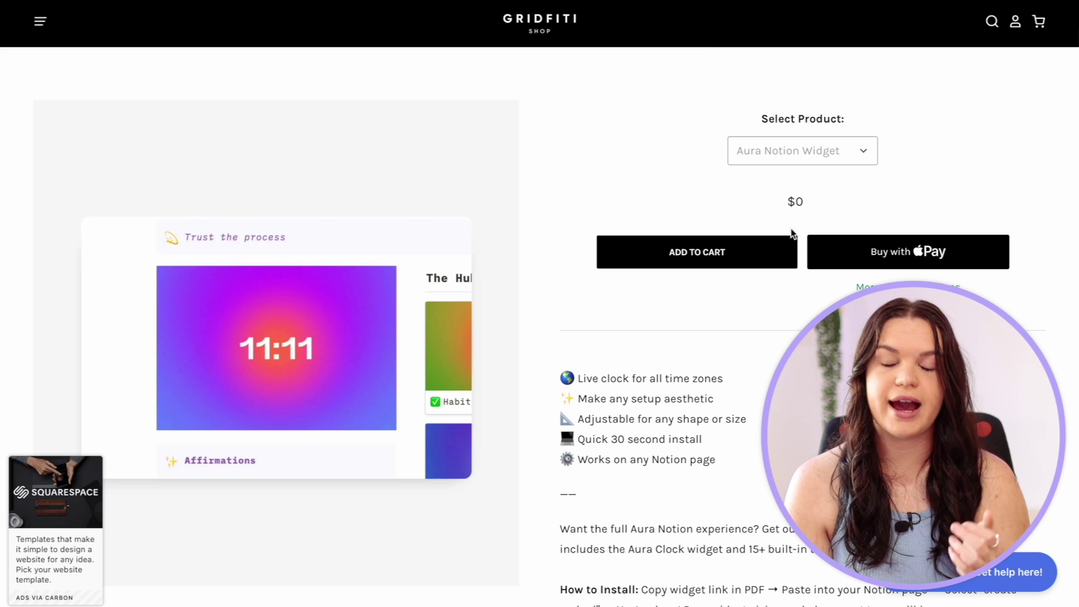
pyautogui.scroll(-4, 178, 404)
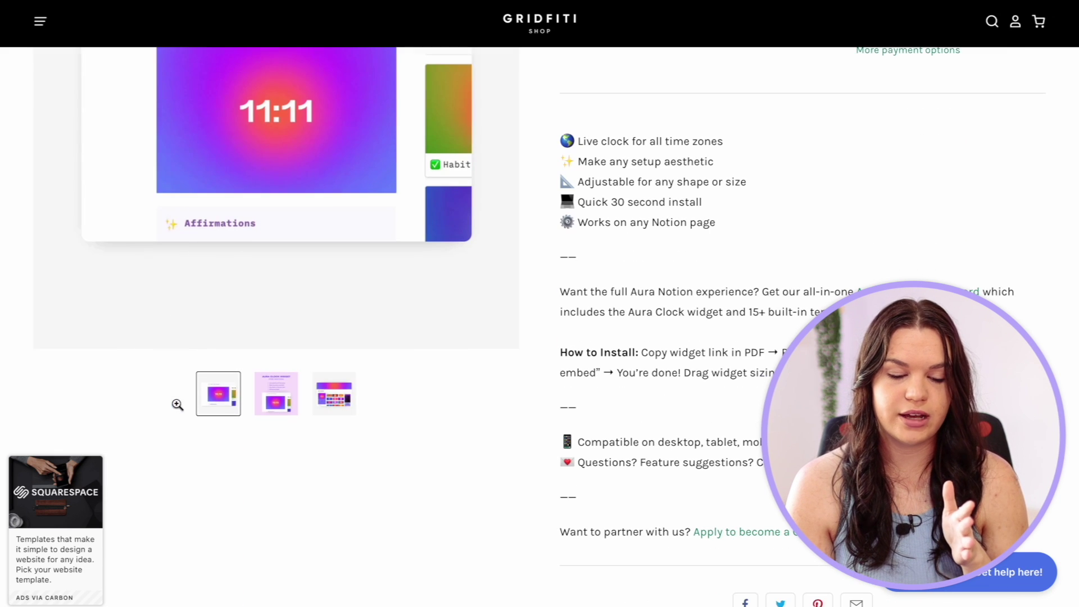
pyautogui.click(344, 388)
pyautogui.scroll(2, 344, 388)
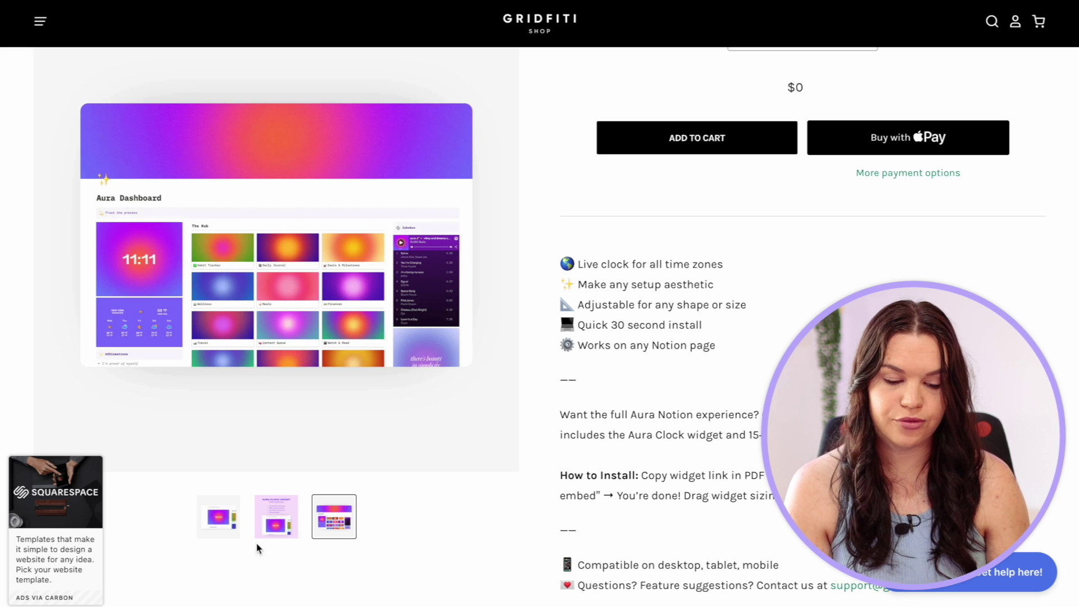
pyautogui.click(226, 523)
pyautogui.scroll(3, 318, 407)
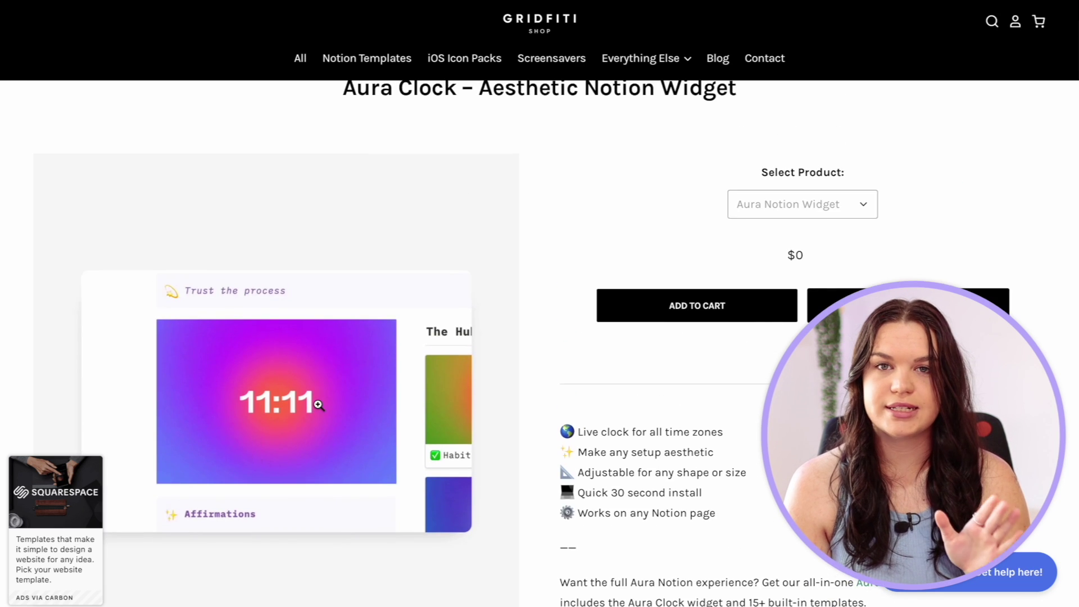
pyautogui.scroll(-10, 319, 409)
pyautogui.scroll(-3, 318, 408)
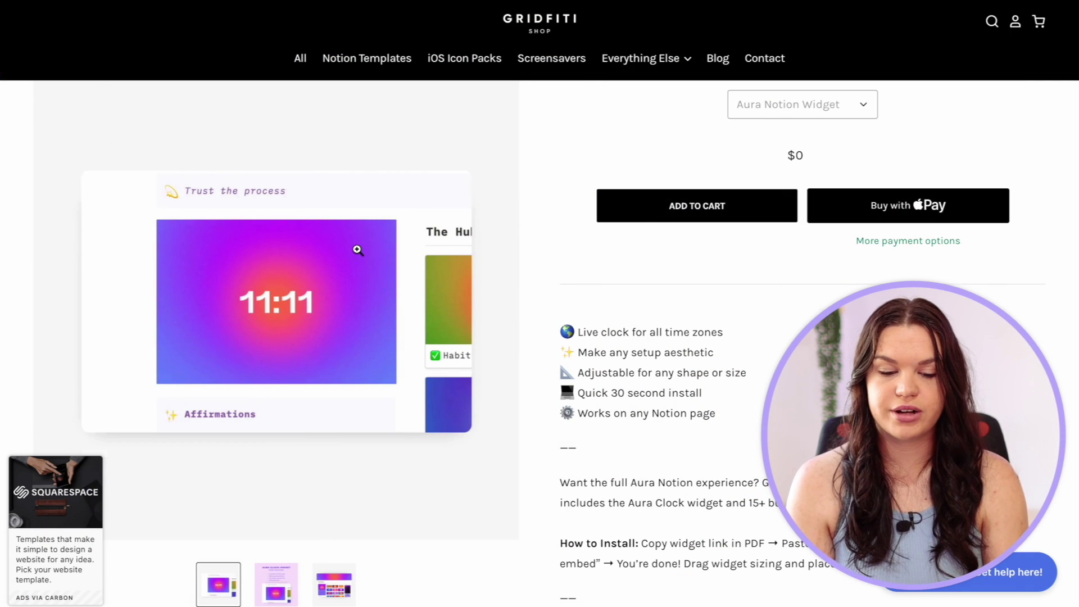
pyautogui.scroll(3, 356, 248)
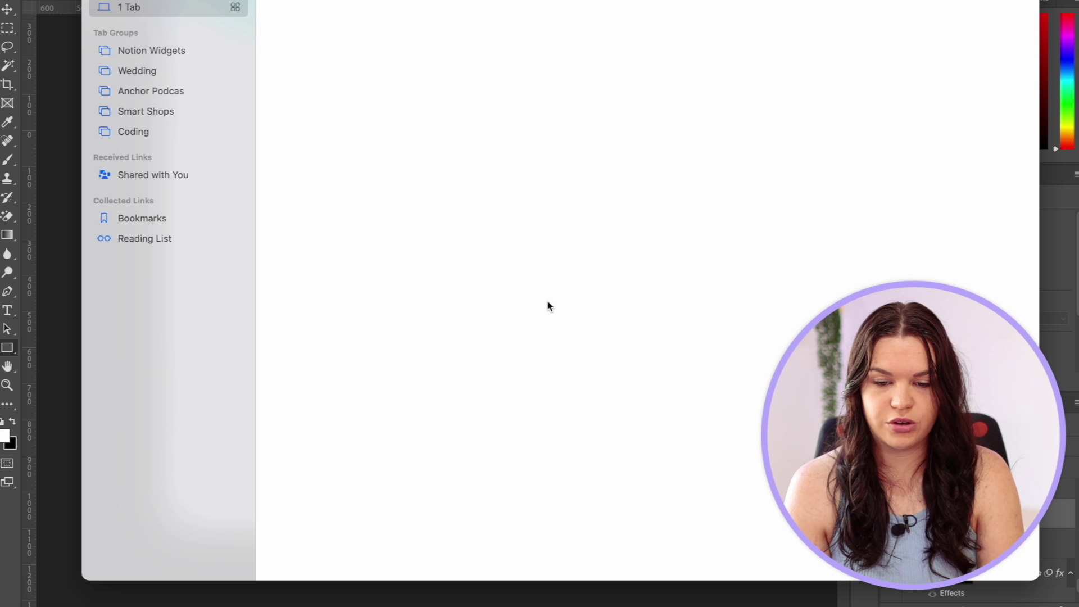
# Embed the copied Aura clock link below the first clock and stretch it wider and taller.
pyautogui.moveTo(661, 228); pyautogui.dragTo(489, 222)
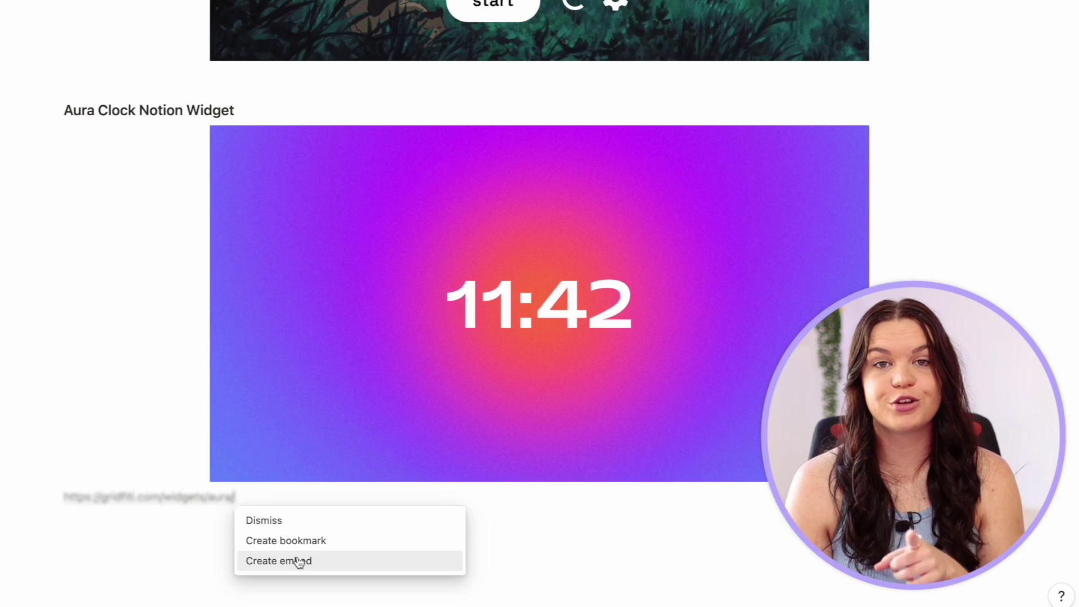
pyautogui.click(296, 556)
pyautogui.scroll(-5, 347, 496)
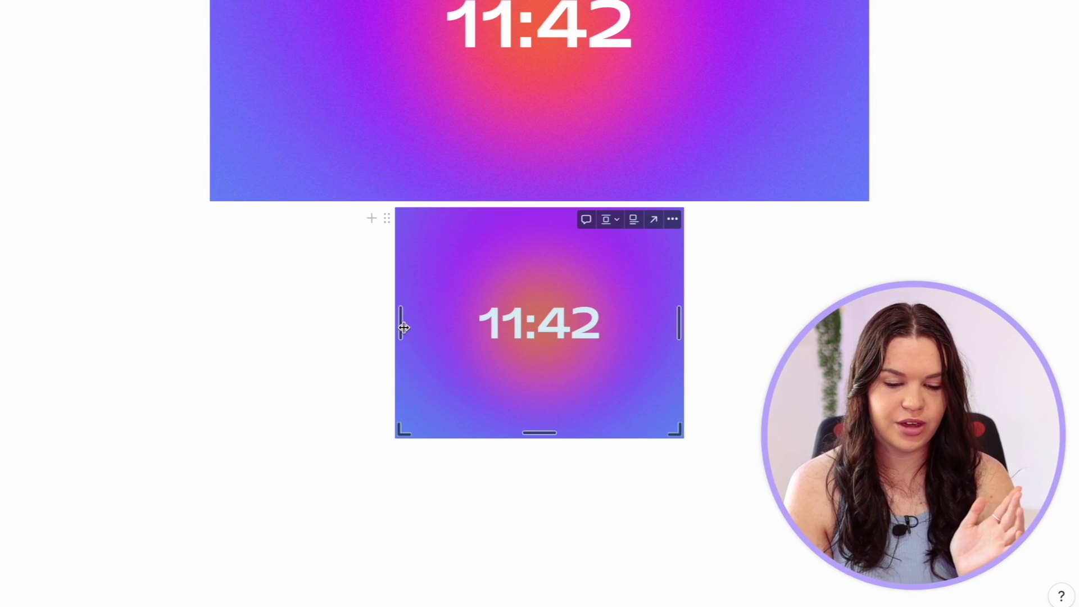
pyautogui.moveTo(403, 321); pyautogui.dragTo(230, 323)
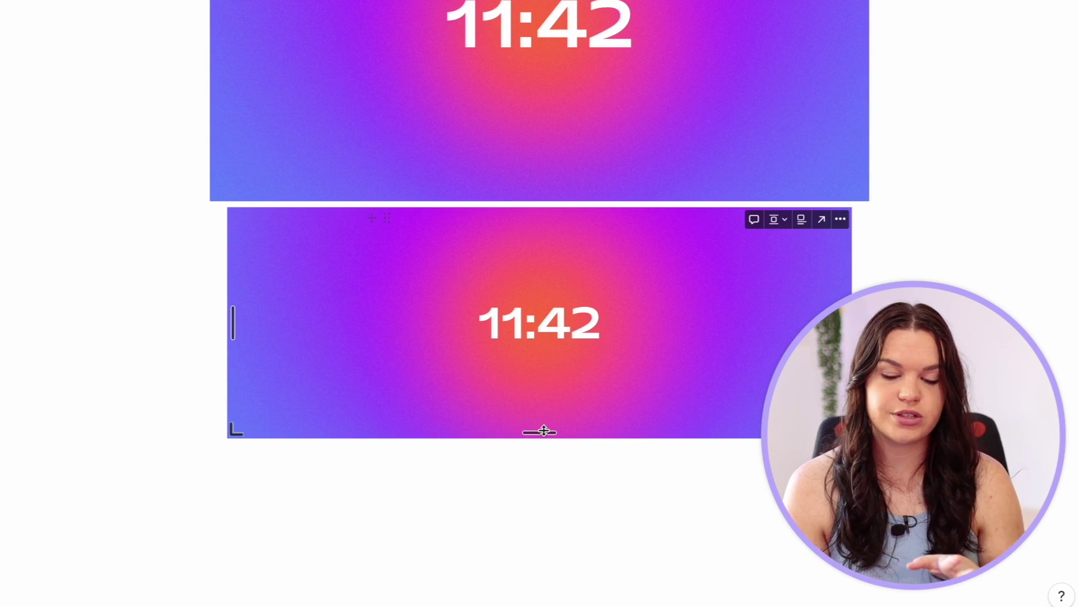
pyautogui.moveTo(544, 431); pyautogui.dragTo(541, 504)
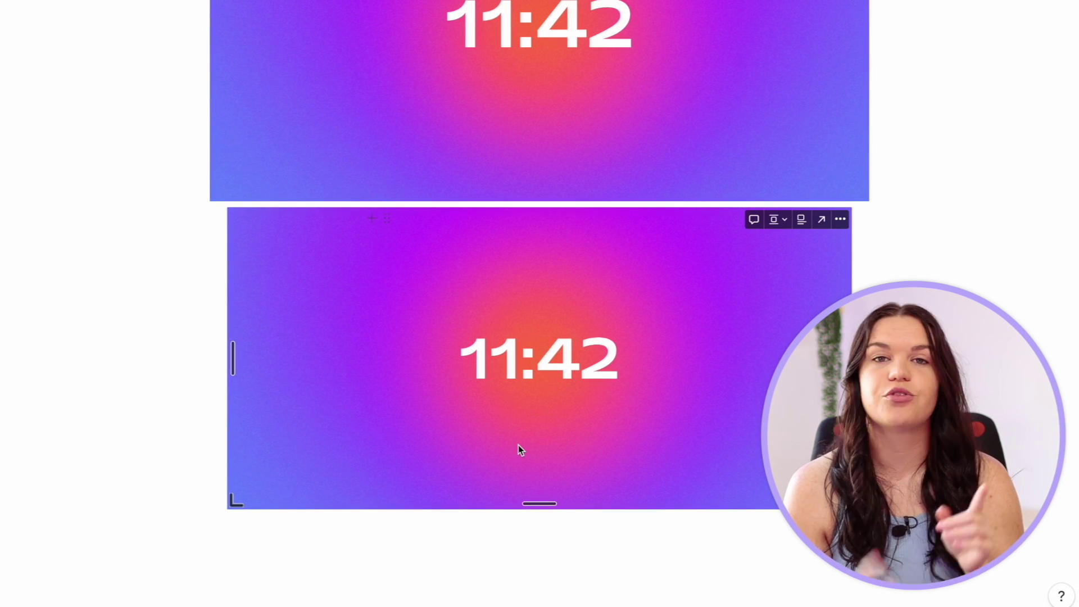